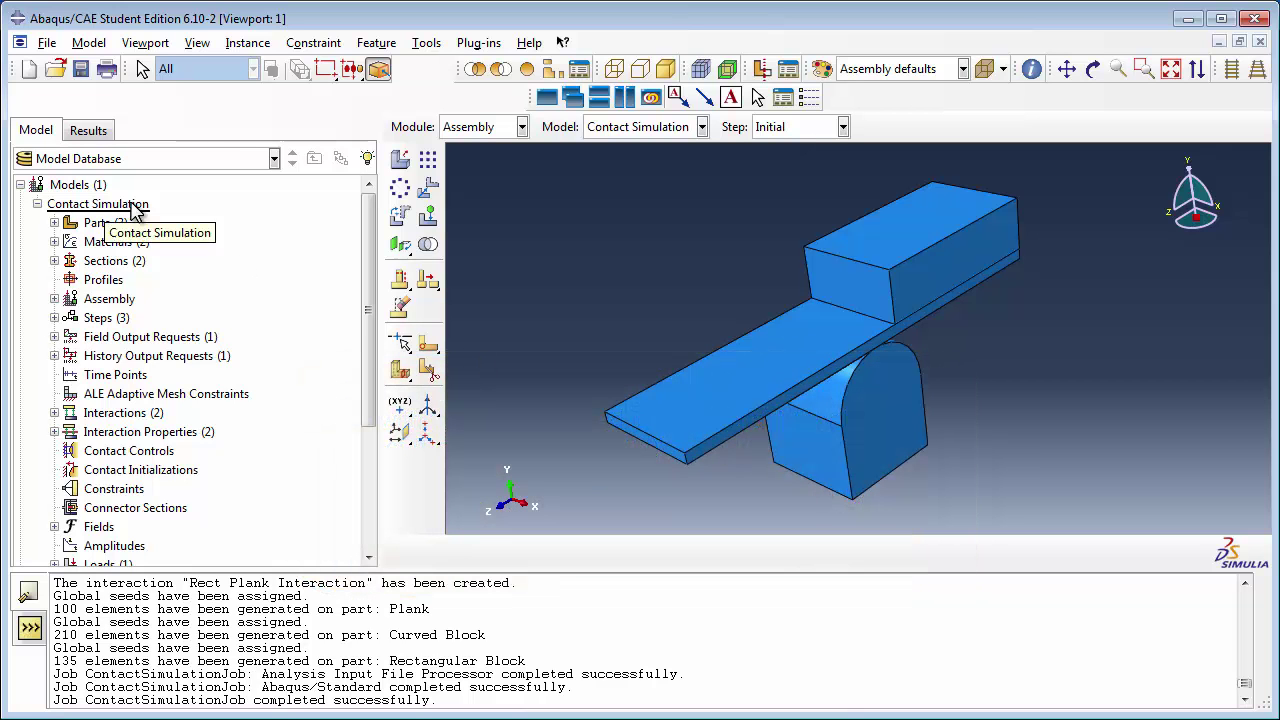
# Set the Frictional contact property's friction coefficient to 0.1.
pyautogui.moveTo(370, 245); pyautogui.dragTo(370, 430)
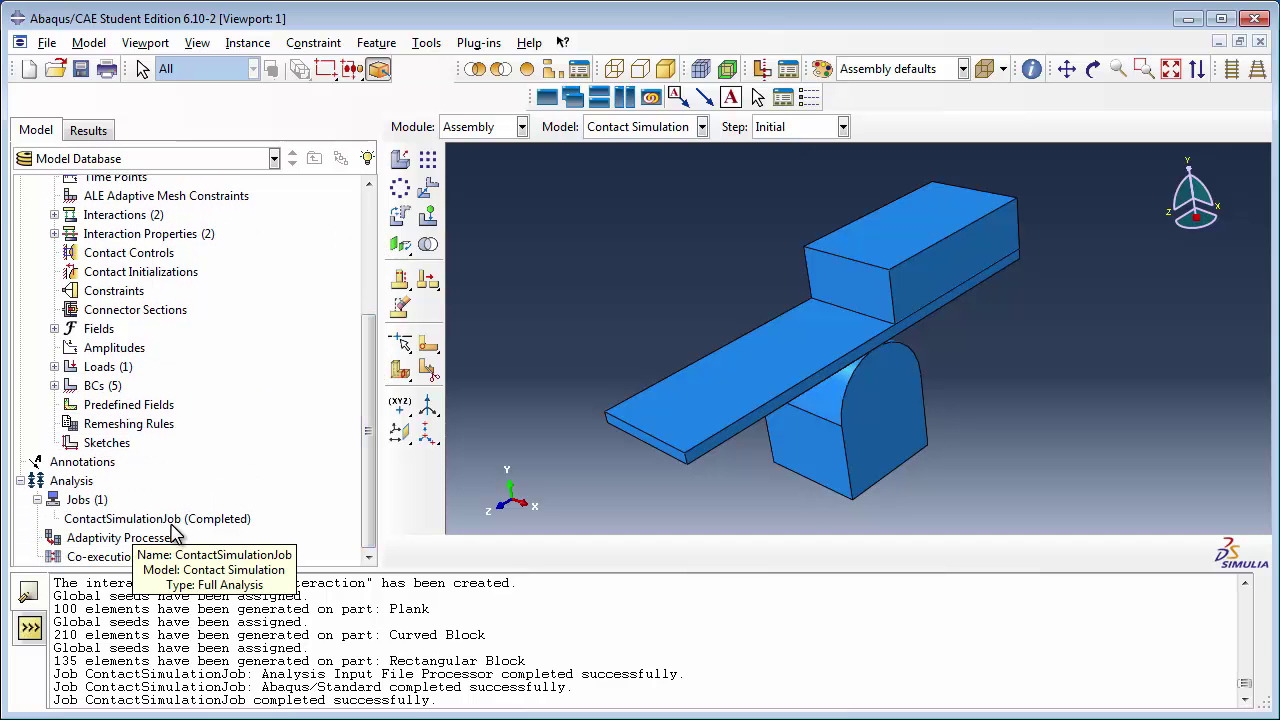
pyautogui.moveTo(366, 512); pyautogui.dragTo(367, 352)
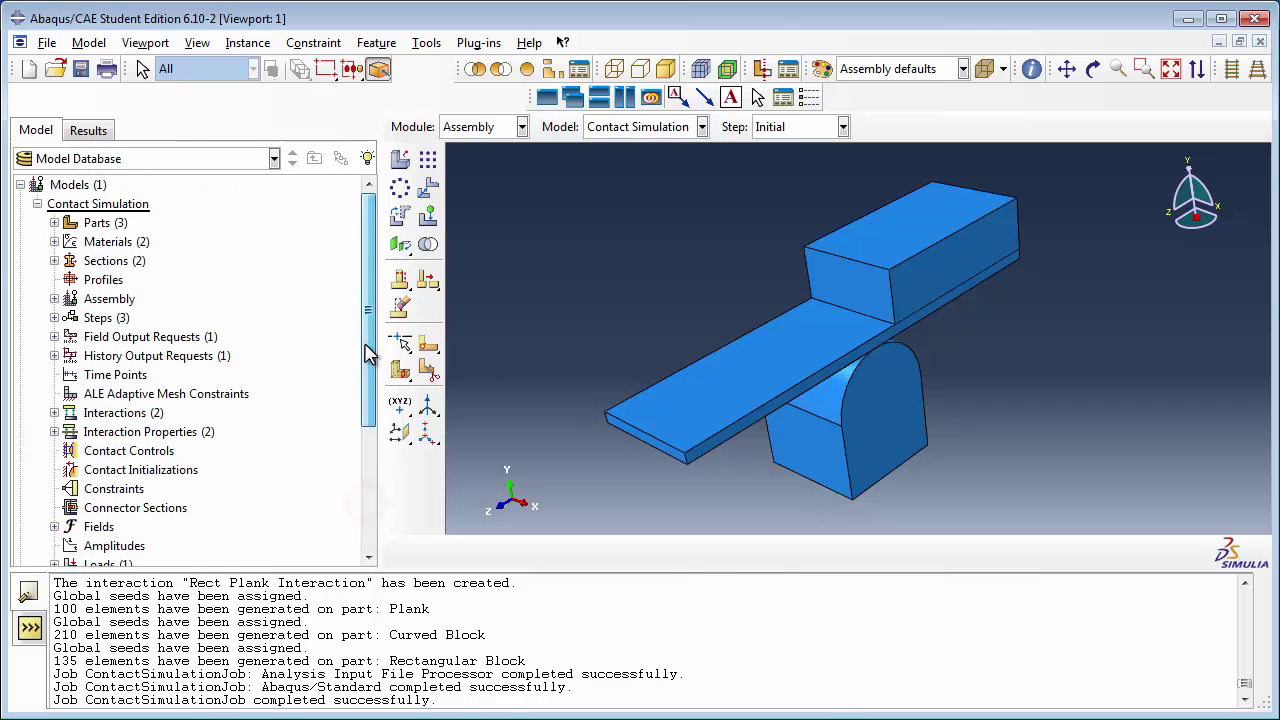
pyautogui.click(54, 431)
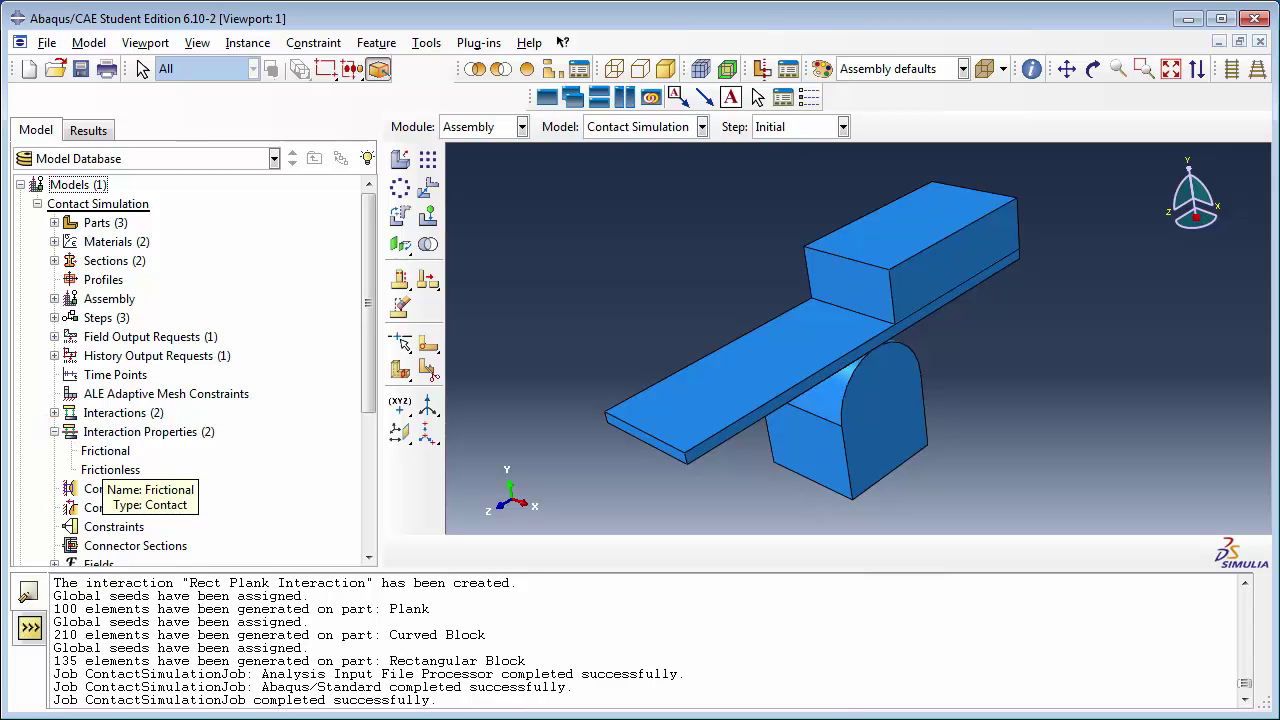
pyautogui.doubleClick(108, 452)
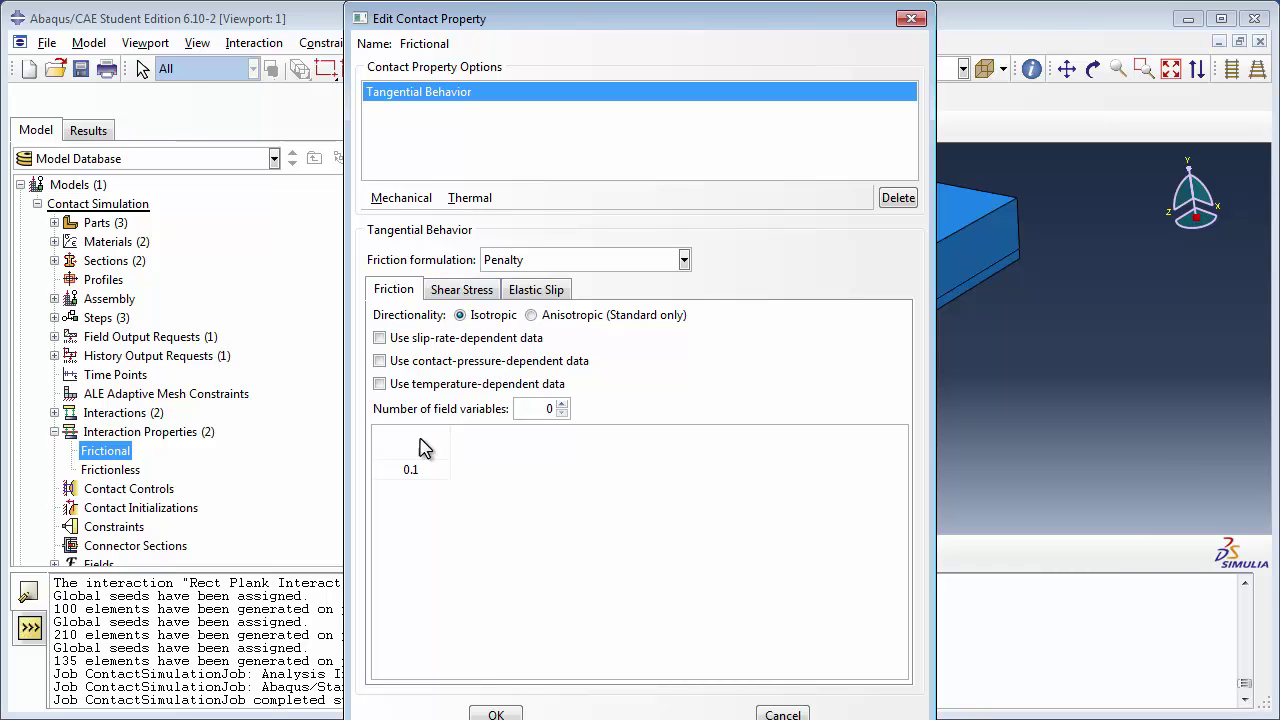
pyautogui.write('.1')
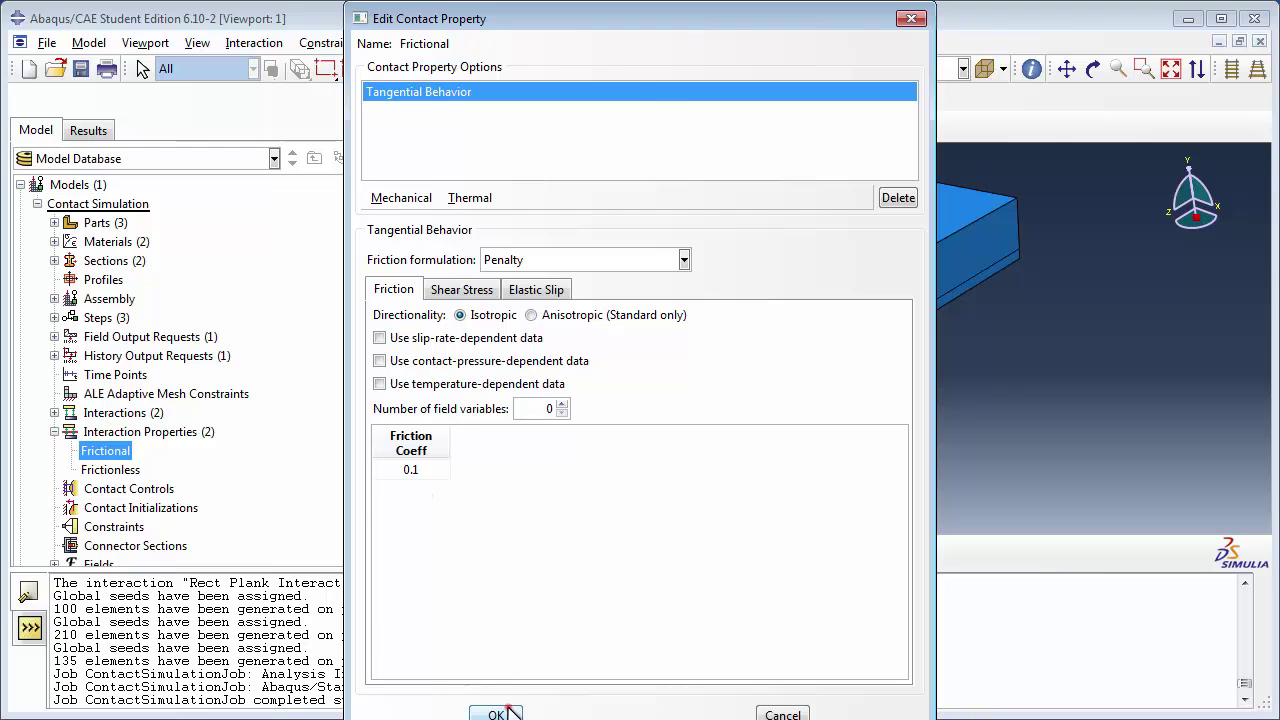
pyautogui.click(500, 712)
# Review the Frictionless property without changes and display the model's existing interactions.
pyautogui.doubleClick(112, 470)
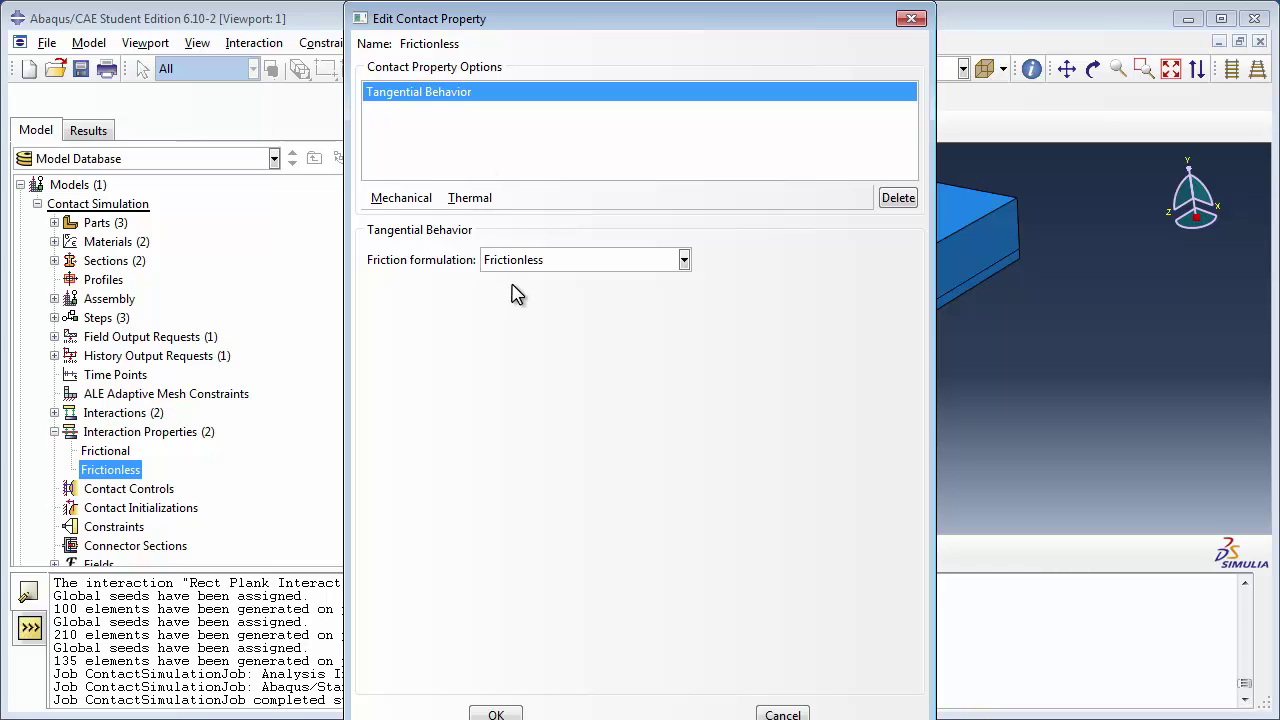
pyautogui.click(506, 714)
pyautogui.click(54, 413)
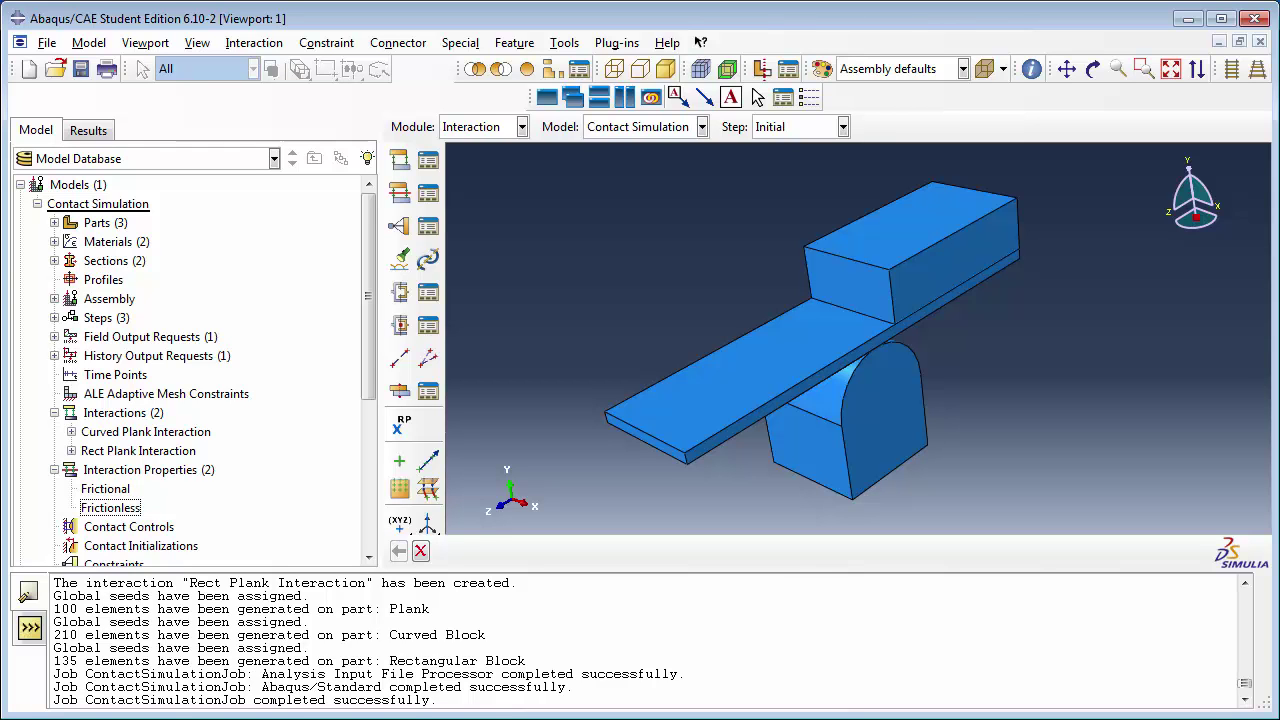
# Delete the Curved Plank and Rect Plank interactions, confirming each deletion.
pyautogui.rightClick(160, 436)
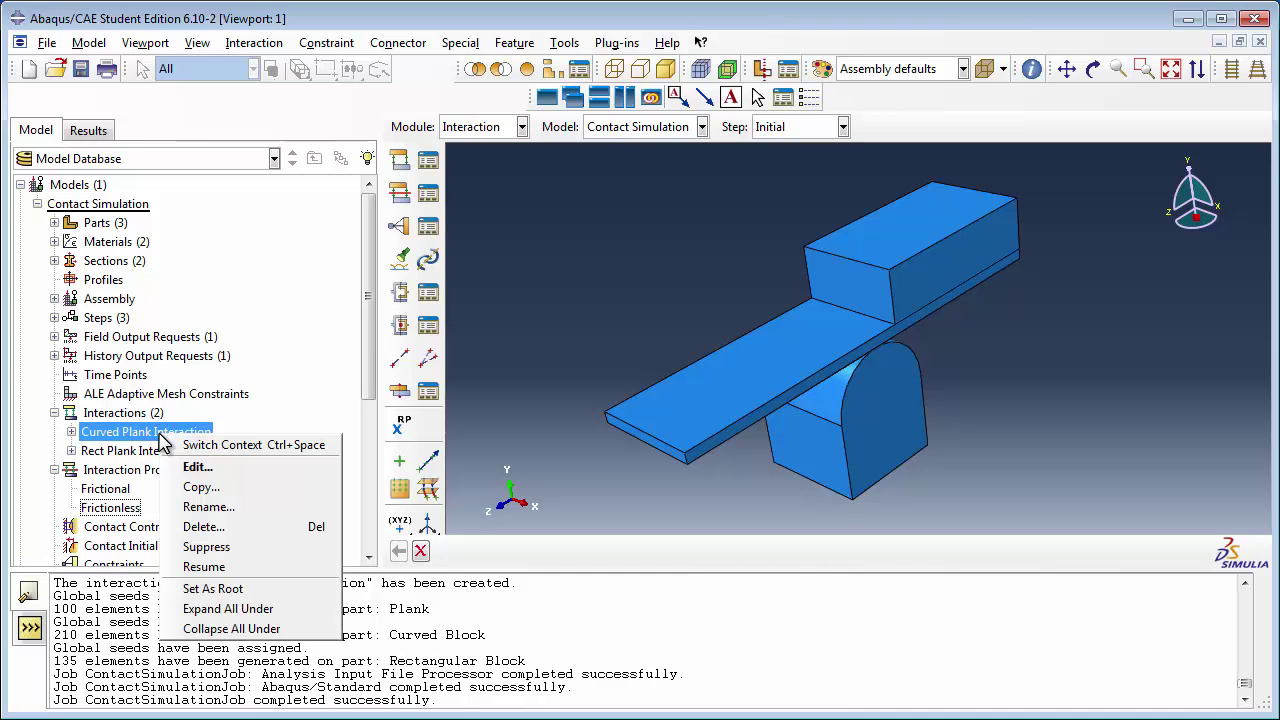
pyautogui.click(235, 526)
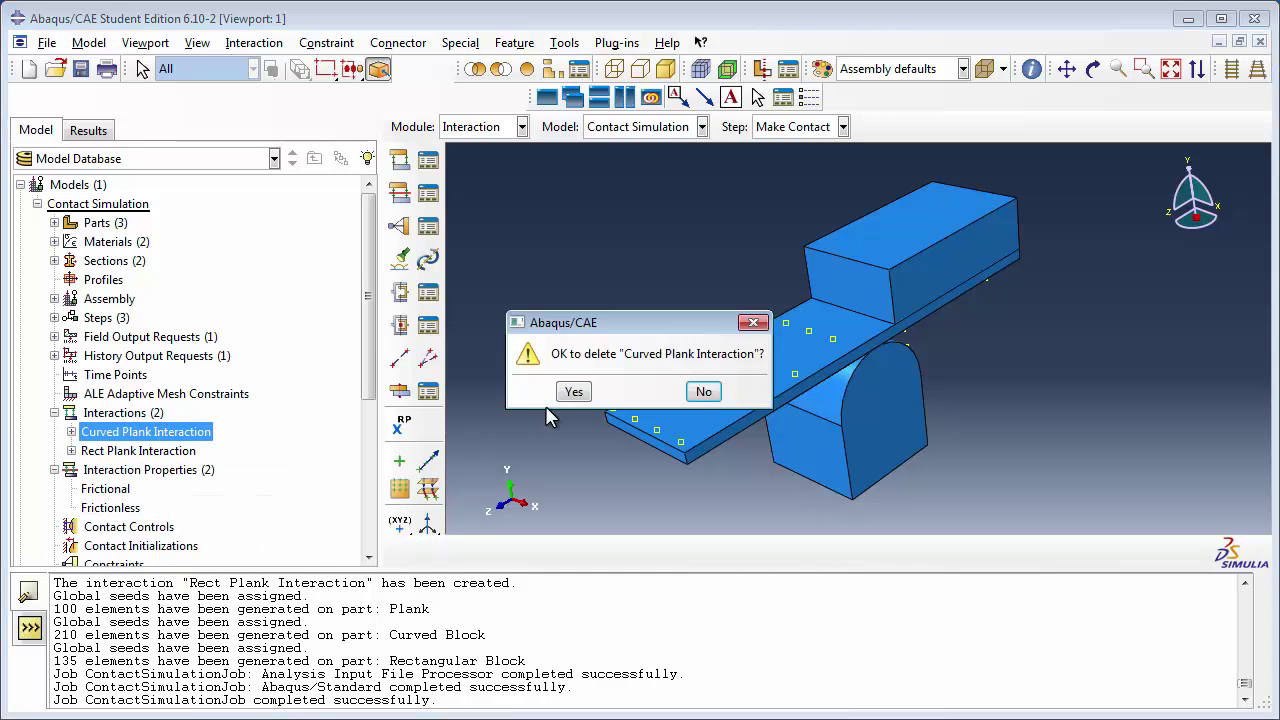
pyautogui.click(573, 391)
pyautogui.rightClick(180, 436)
pyautogui.click(279, 528)
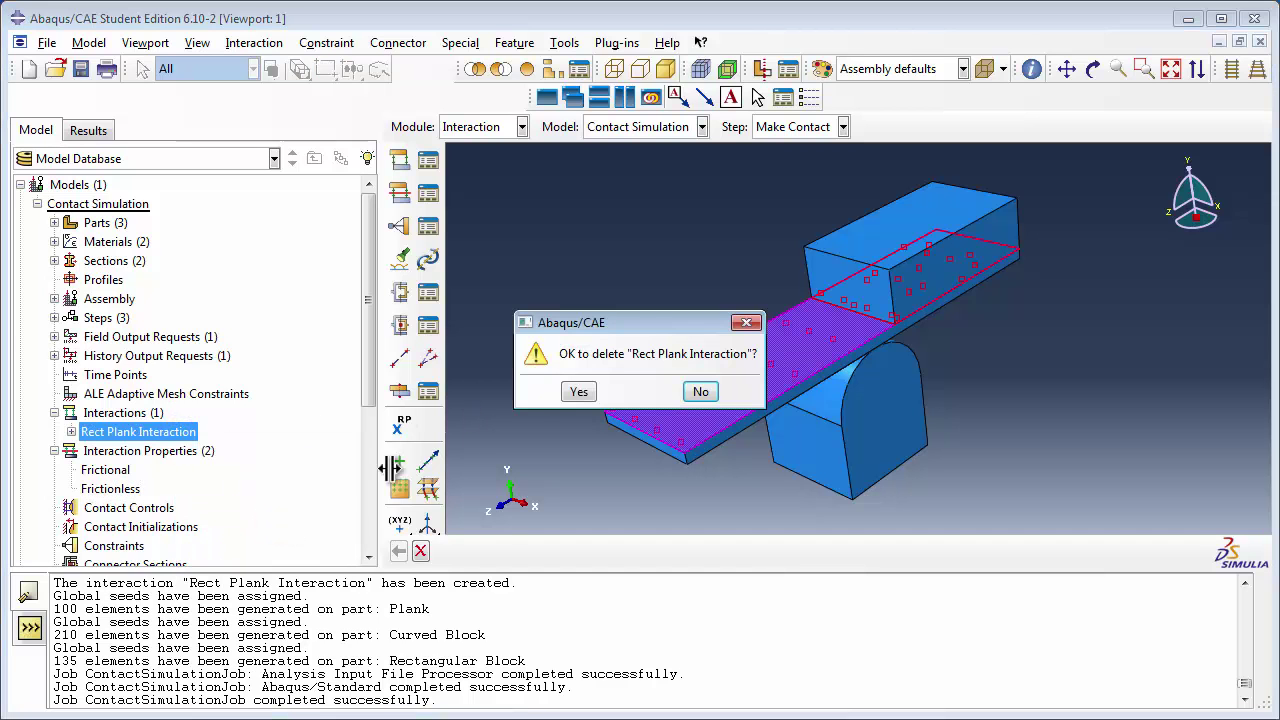
pyautogui.click(573, 391)
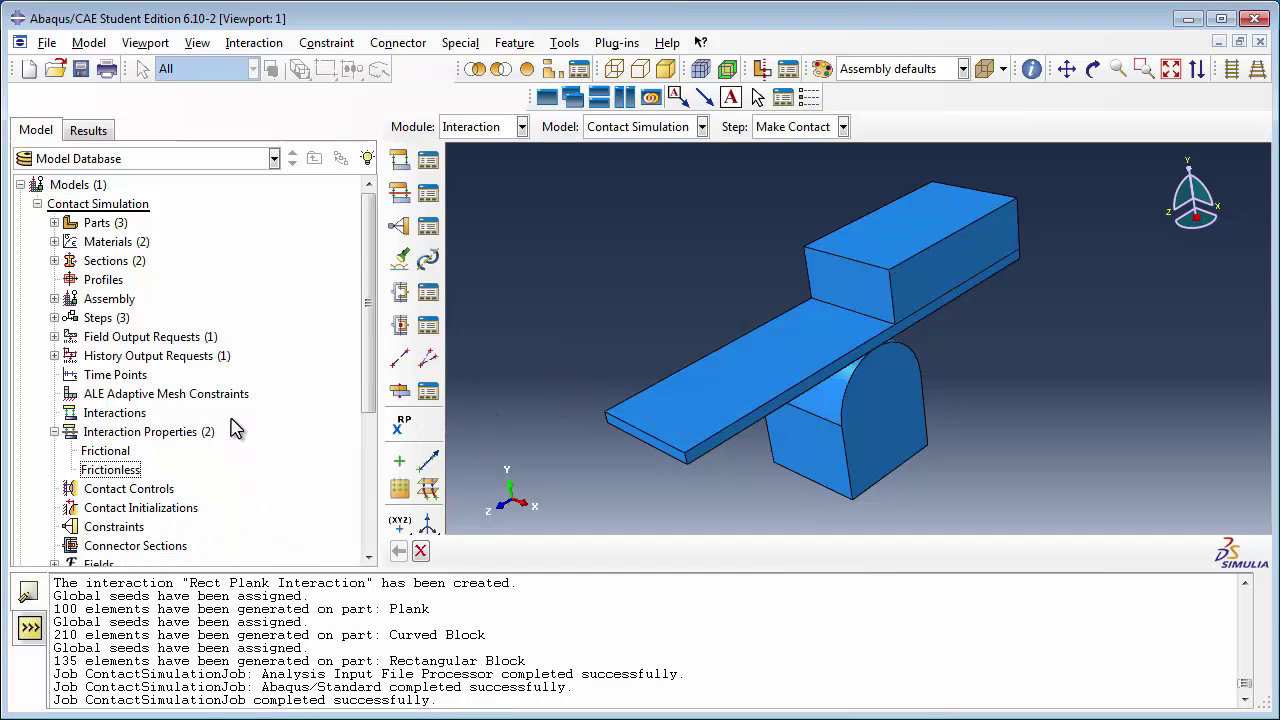
# Start a General contact (Standard) interaction named ContactBetweenParts in the Initial step.
pyautogui.doubleClick(132, 414)
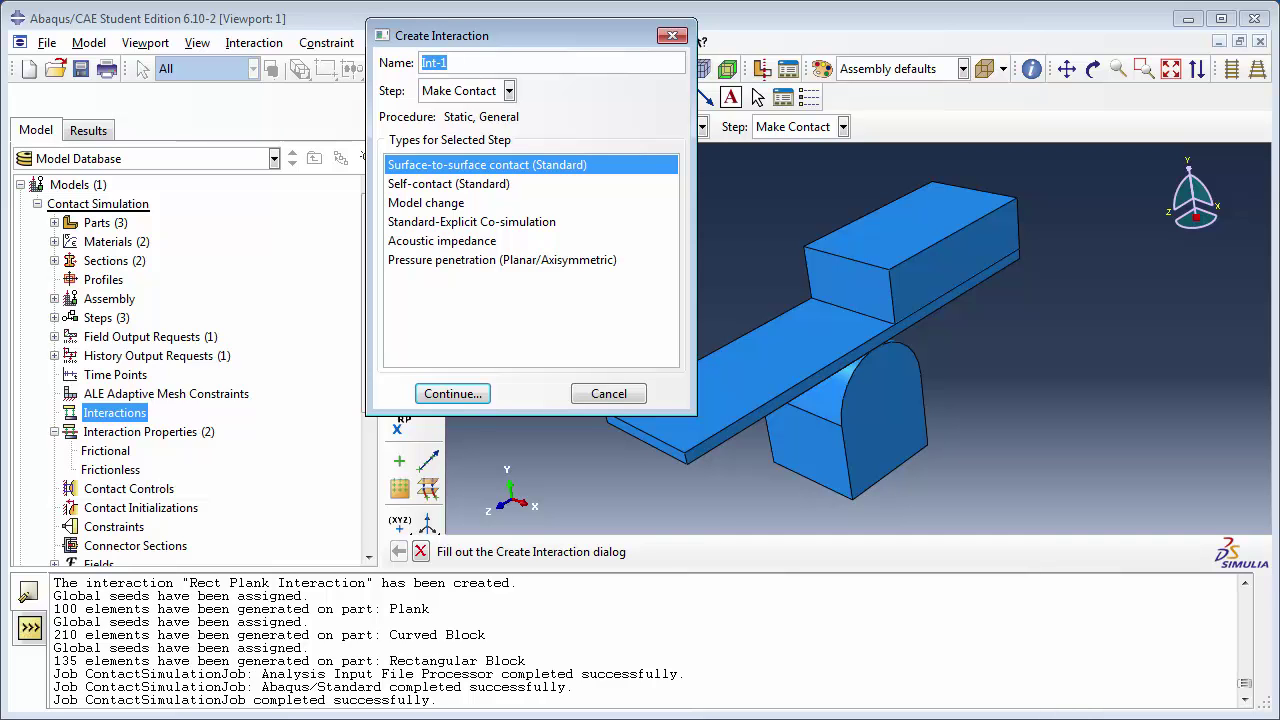
pyautogui.click(487, 94)
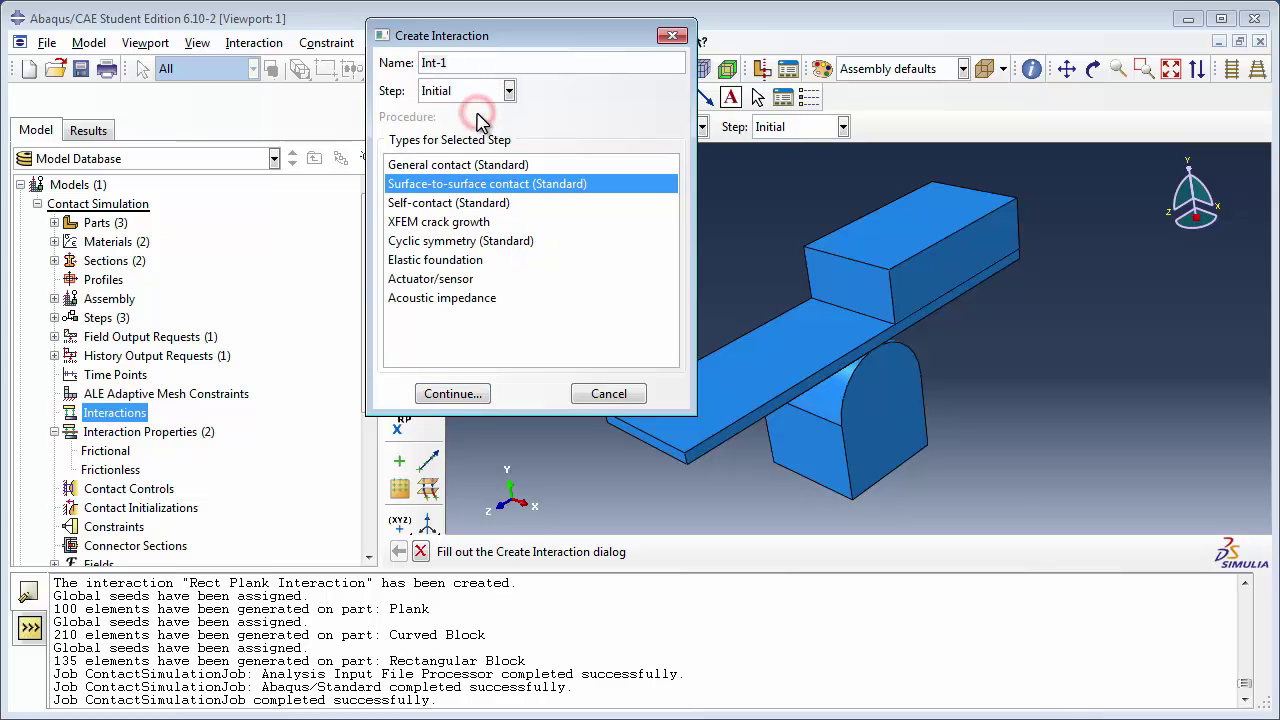
pyautogui.click(453, 166)
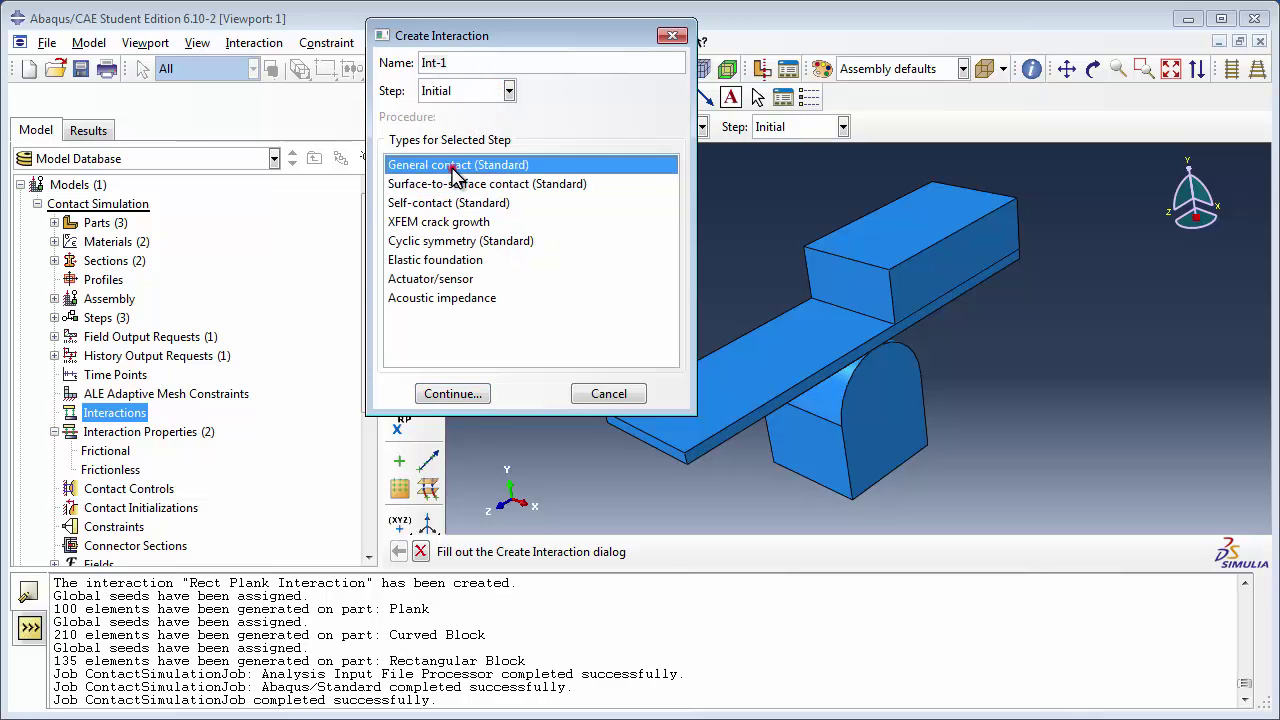
pyautogui.moveTo(466, 64); pyautogui.dragTo(410, 72)
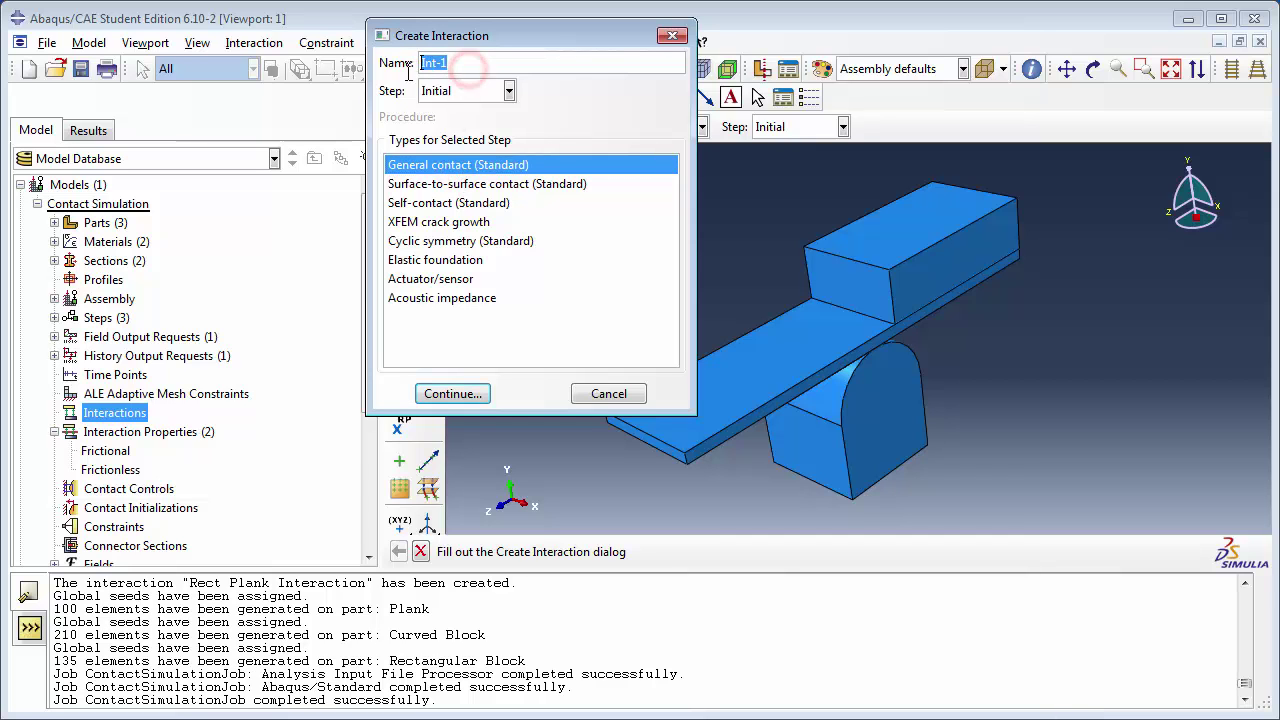
pyautogui.write('ContactBetweenParts')
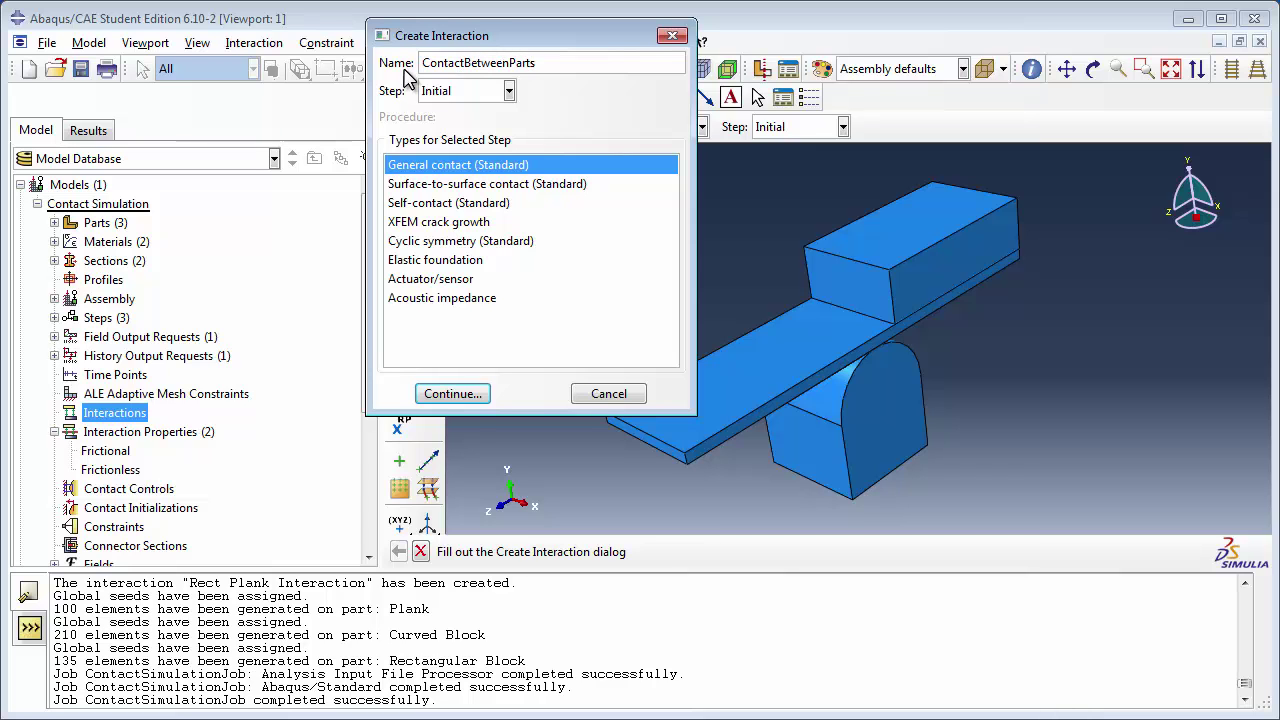
pyautogui.click(460, 393)
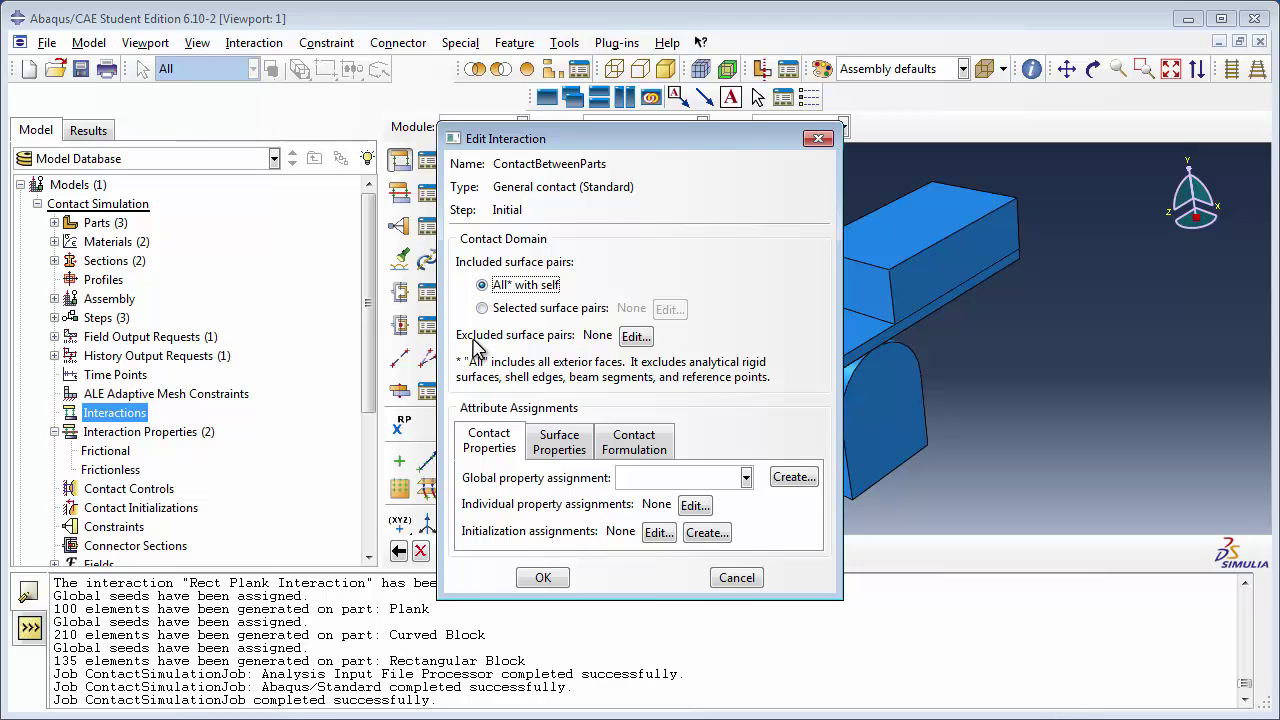
pyautogui.click(636, 337)
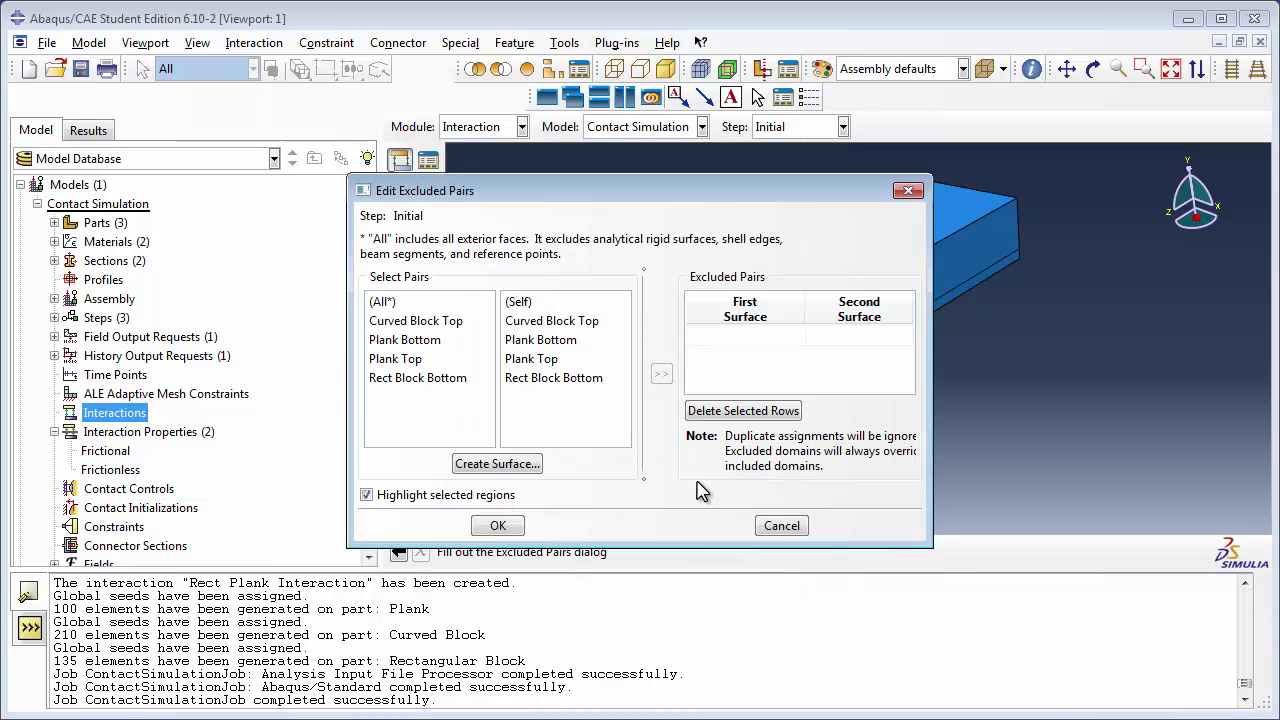
pyautogui.click(790, 528)
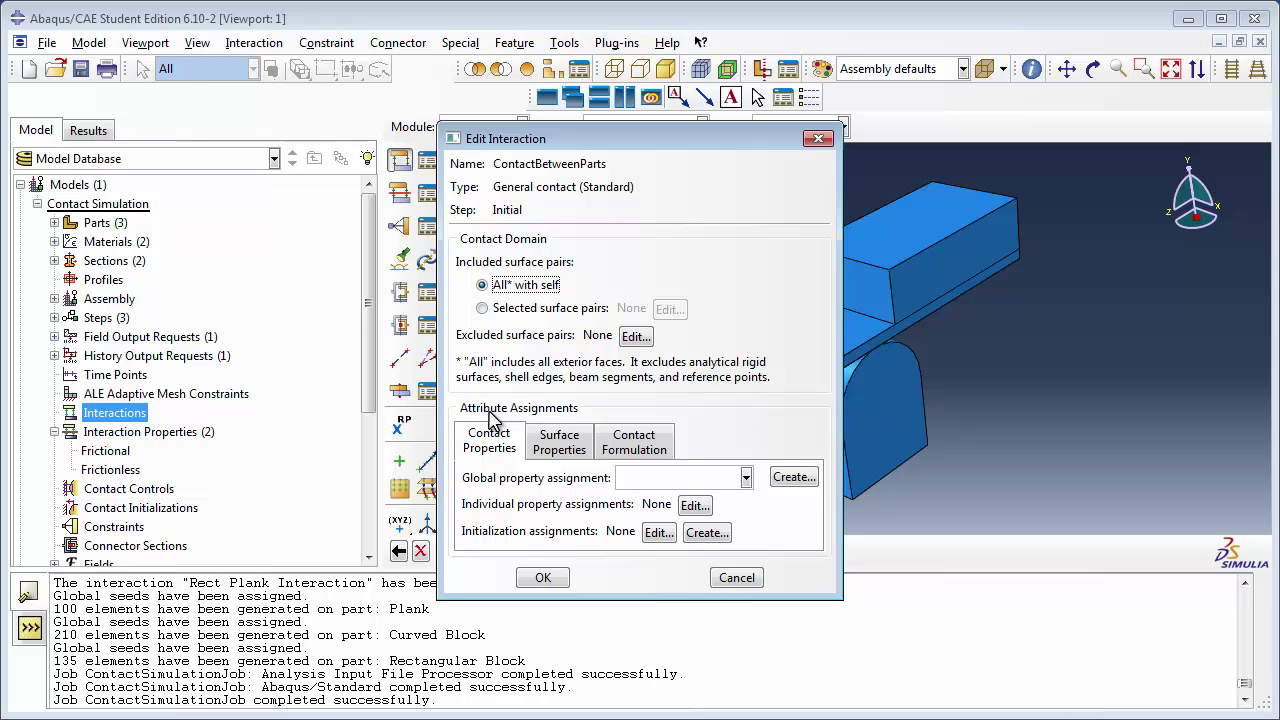
# Assign Frictionless as the global contact property, replacing the briefly chosen Frictional.
pyautogui.click(490, 450)
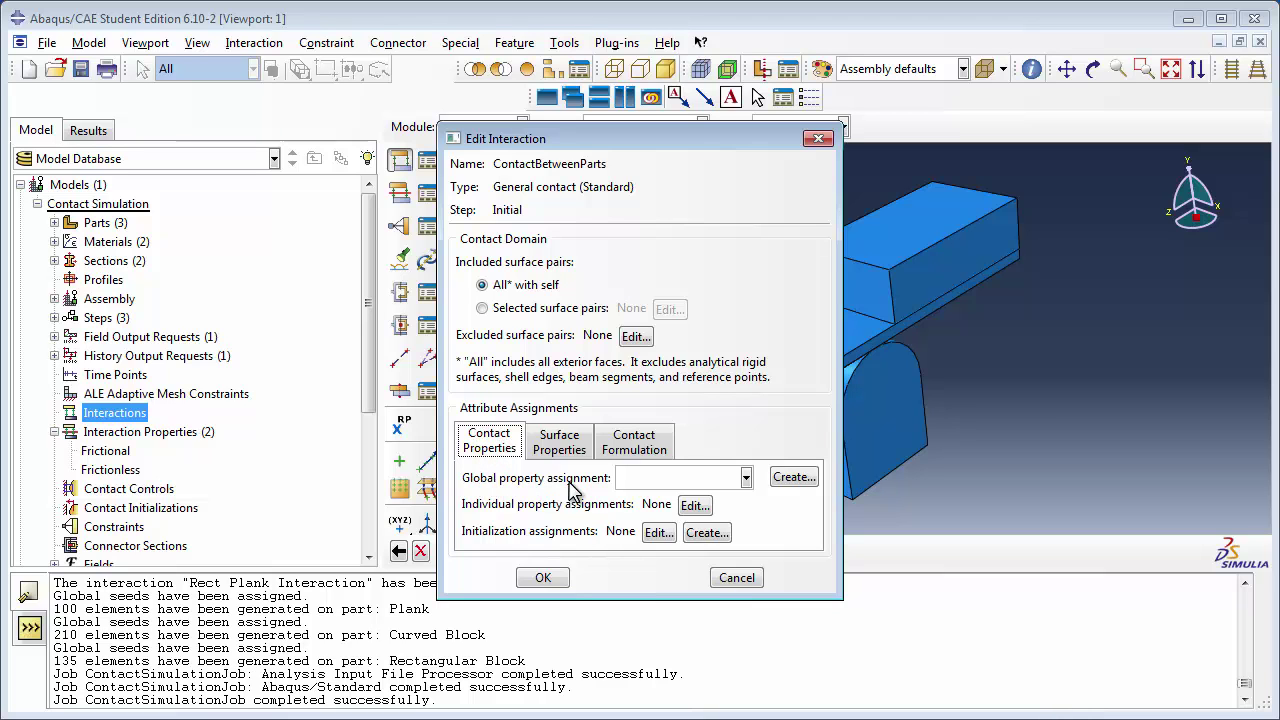
pyautogui.click(665, 478)
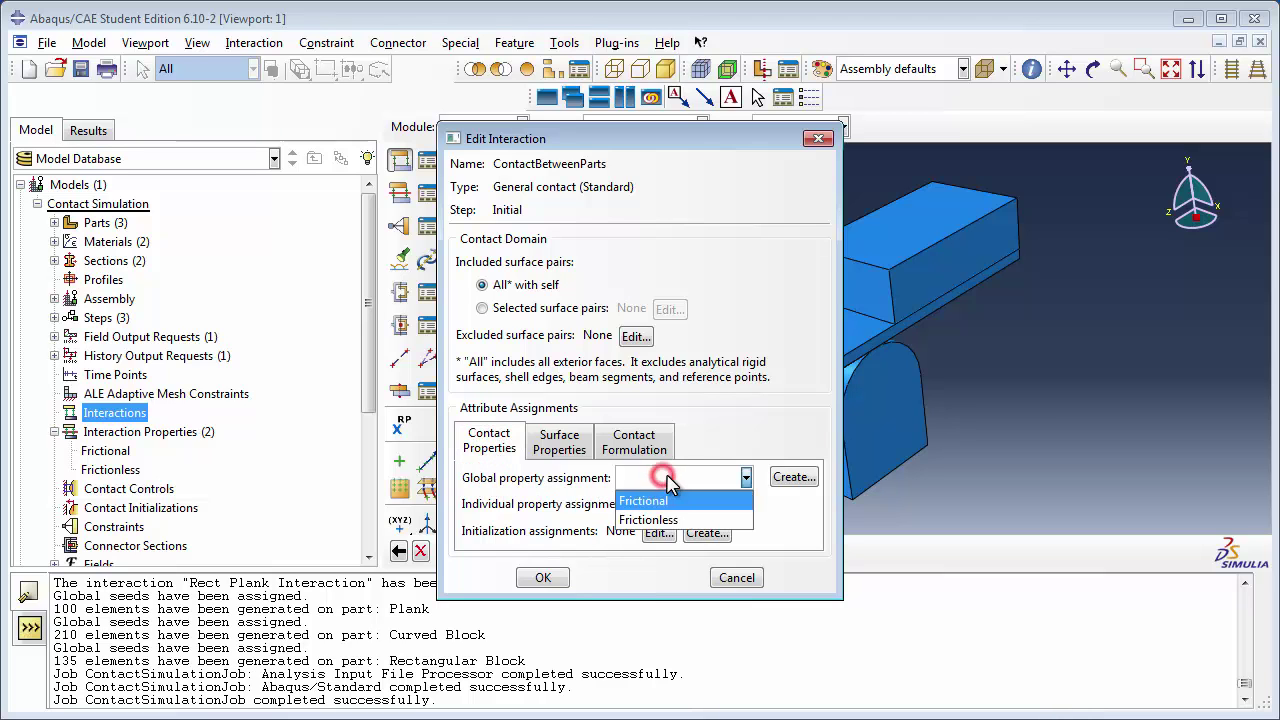
pyautogui.click(657, 504)
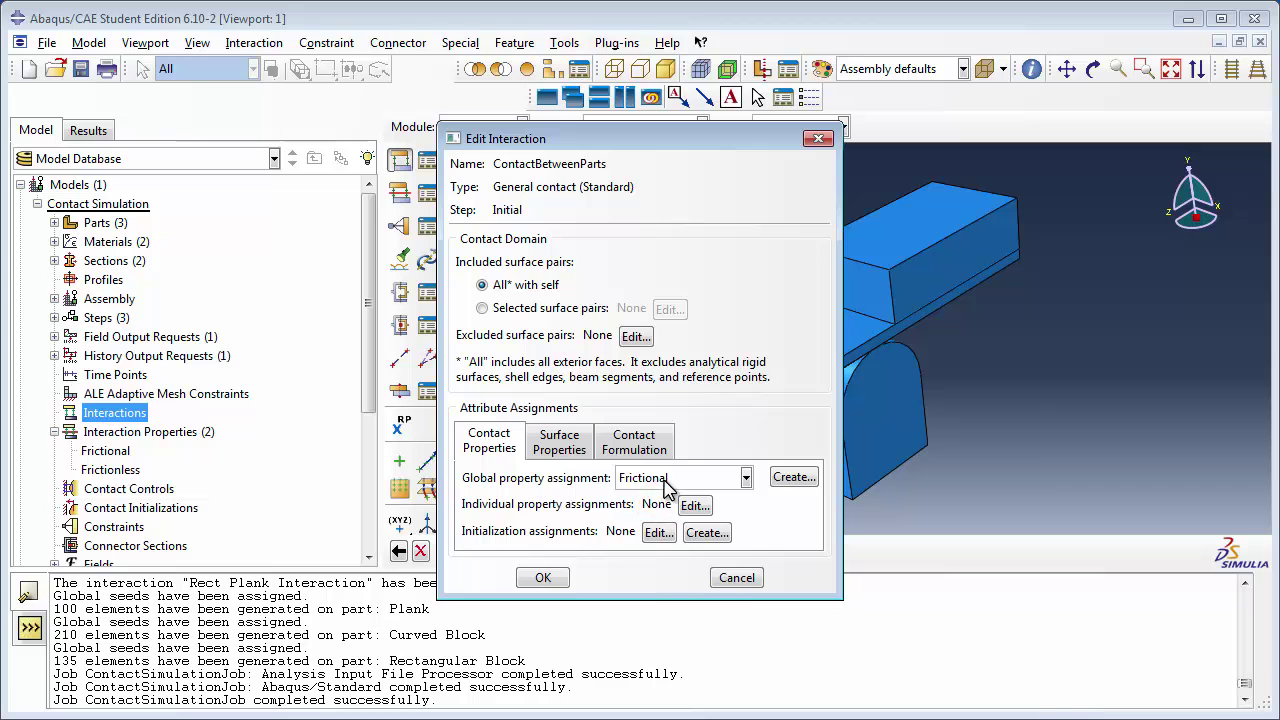
pyautogui.click(665, 480)
pyautogui.click(655, 519)
# Add an individual Frictional assignment between Curved Block Top and Plank Bottom.
pyautogui.click(694, 506)
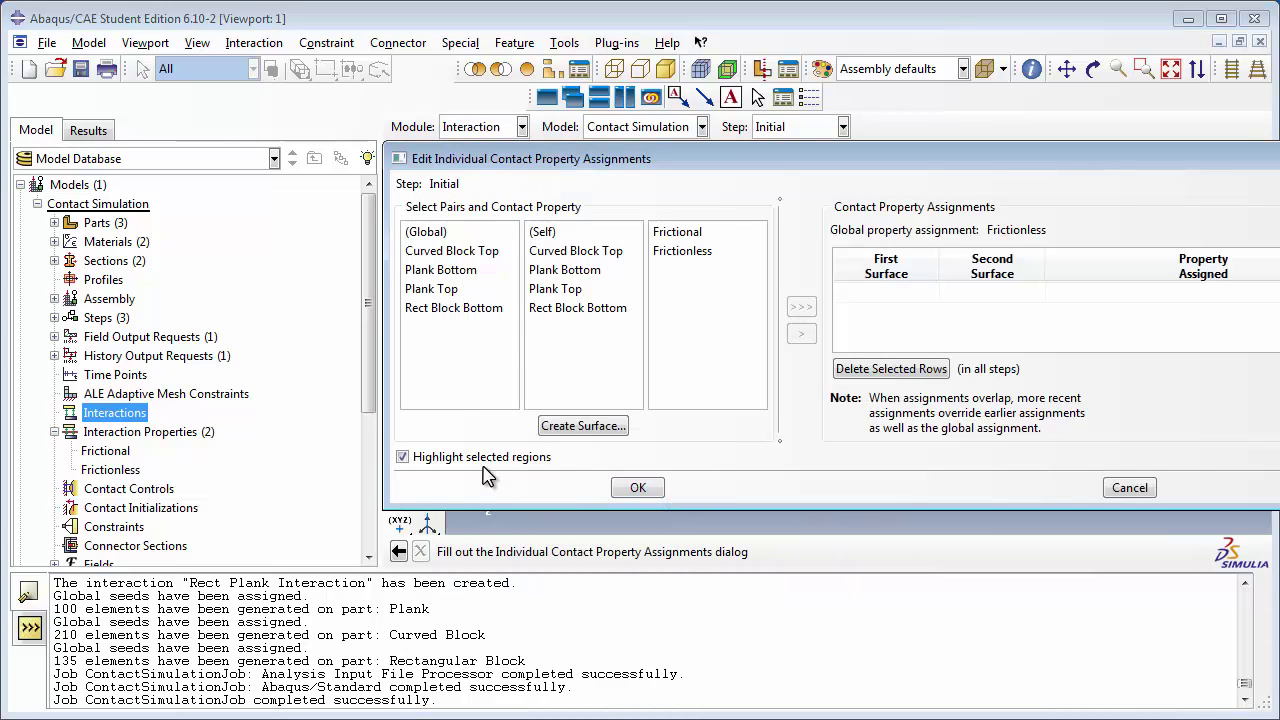
pyautogui.moveTo(499, 166)
pyautogui.mouseDown()
pyautogui.moveTo(1017, 83)
pyautogui.moveTo(1092, 96)
pyautogui.mouseUp()
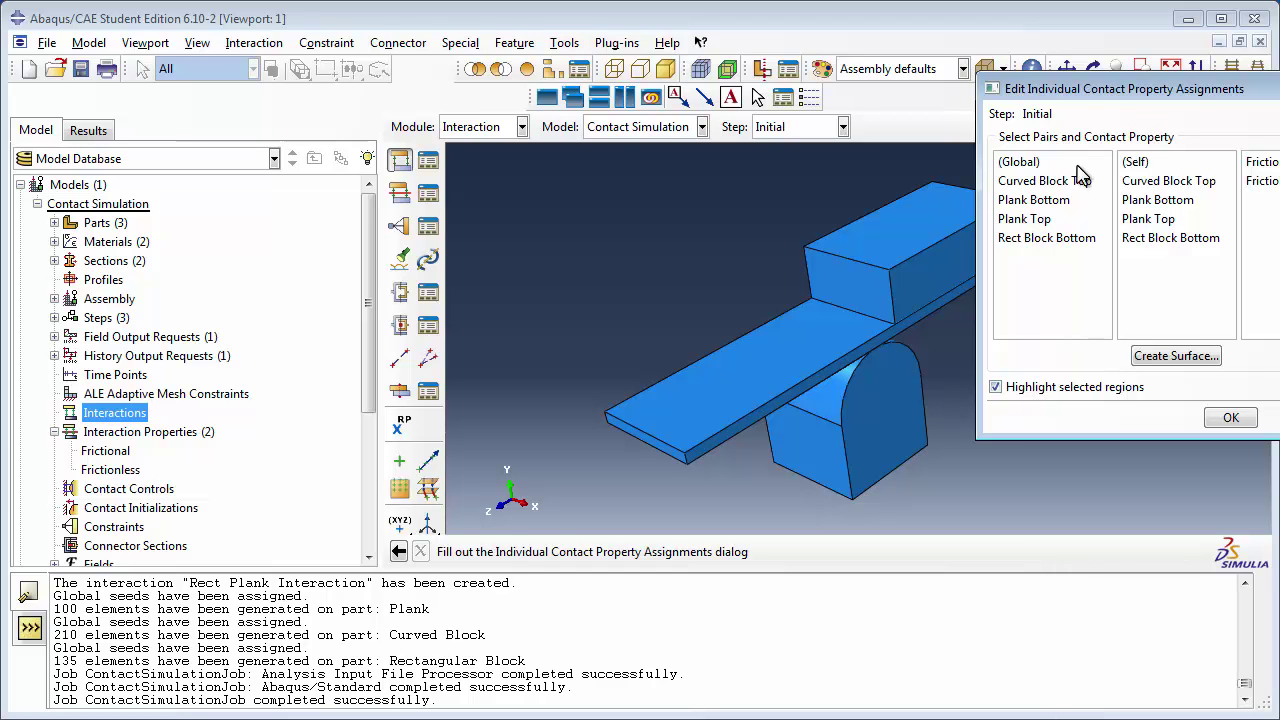
pyautogui.click(1050, 190)
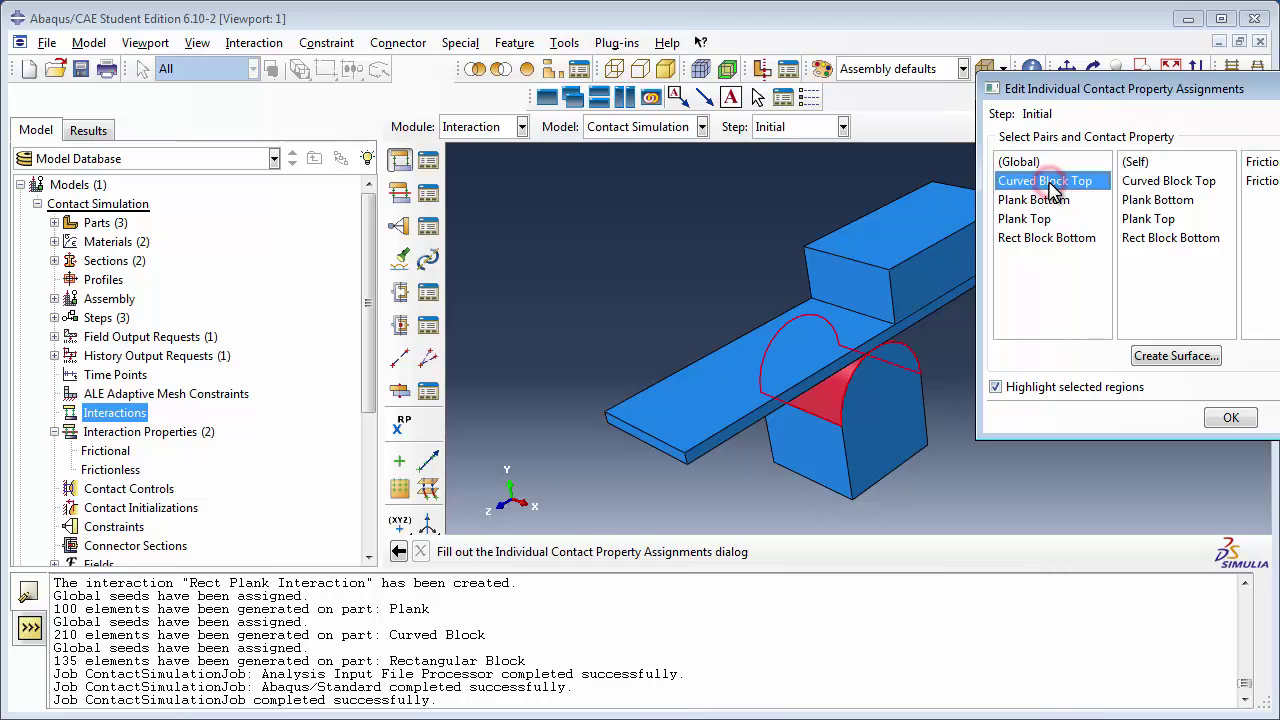
pyautogui.click(1134, 202)
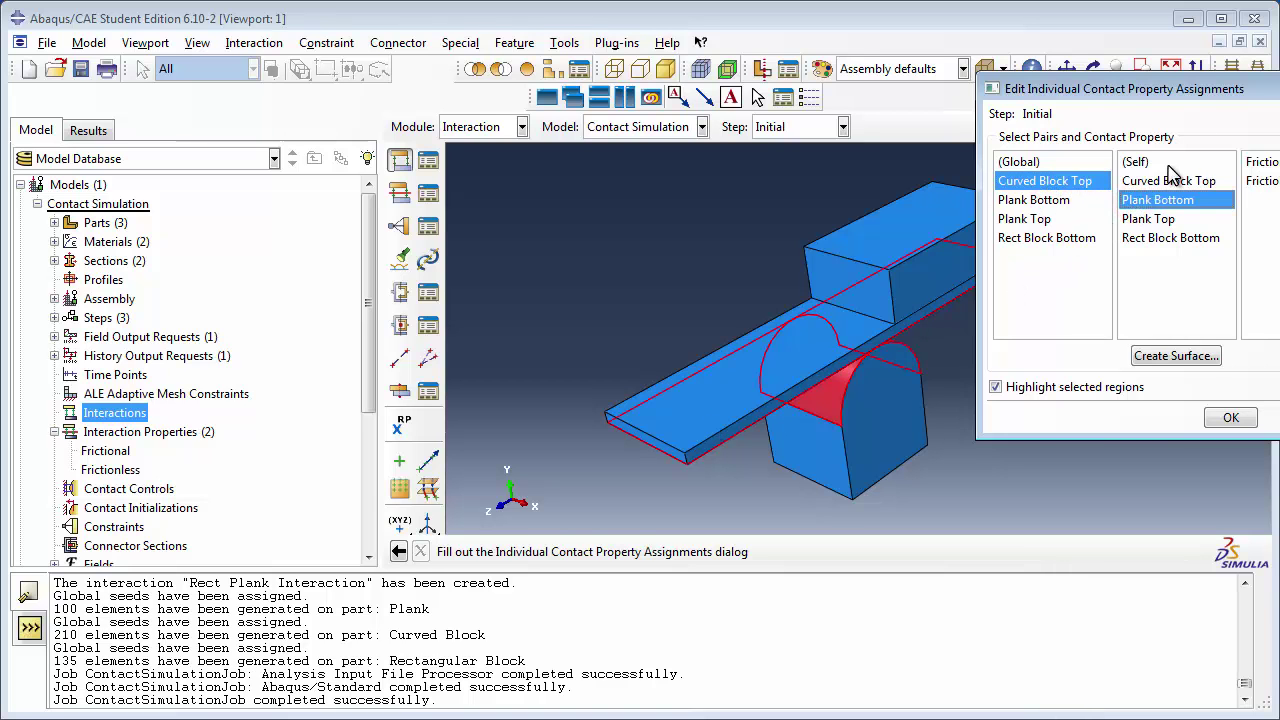
pyautogui.moveTo(1200, 88); pyautogui.dragTo(1111, 106)
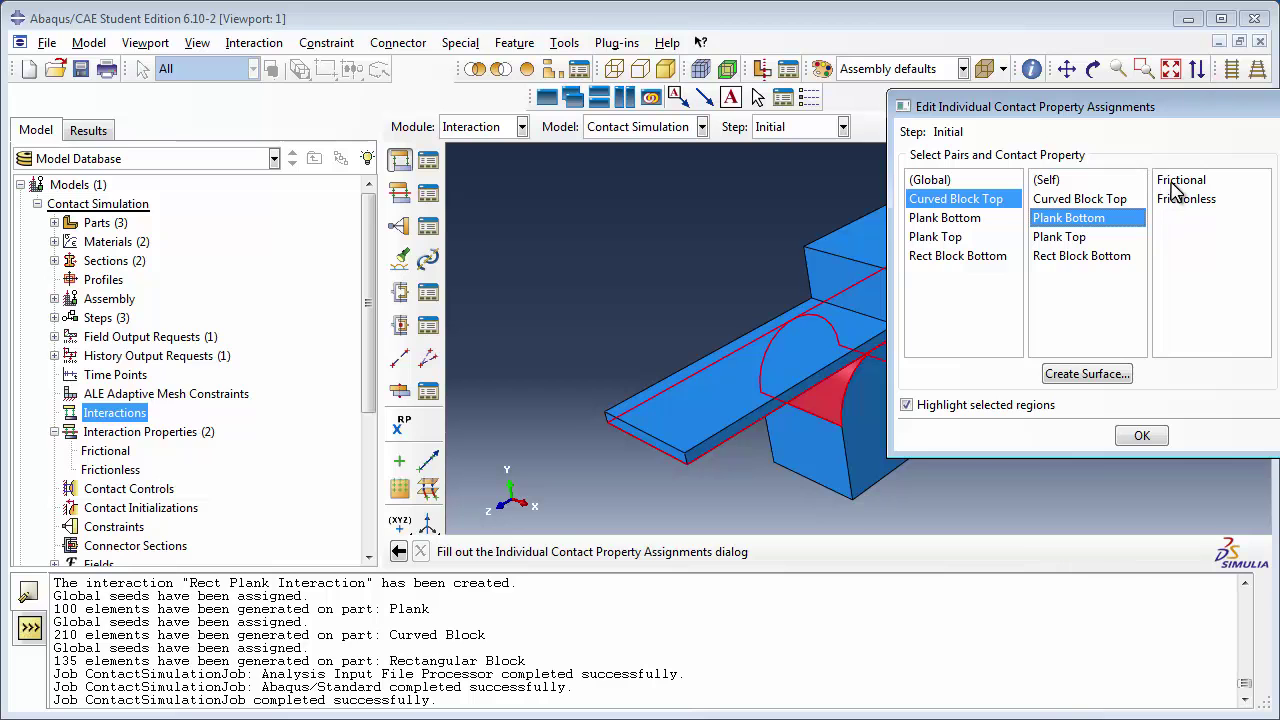
pyautogui.click(1172, 183)
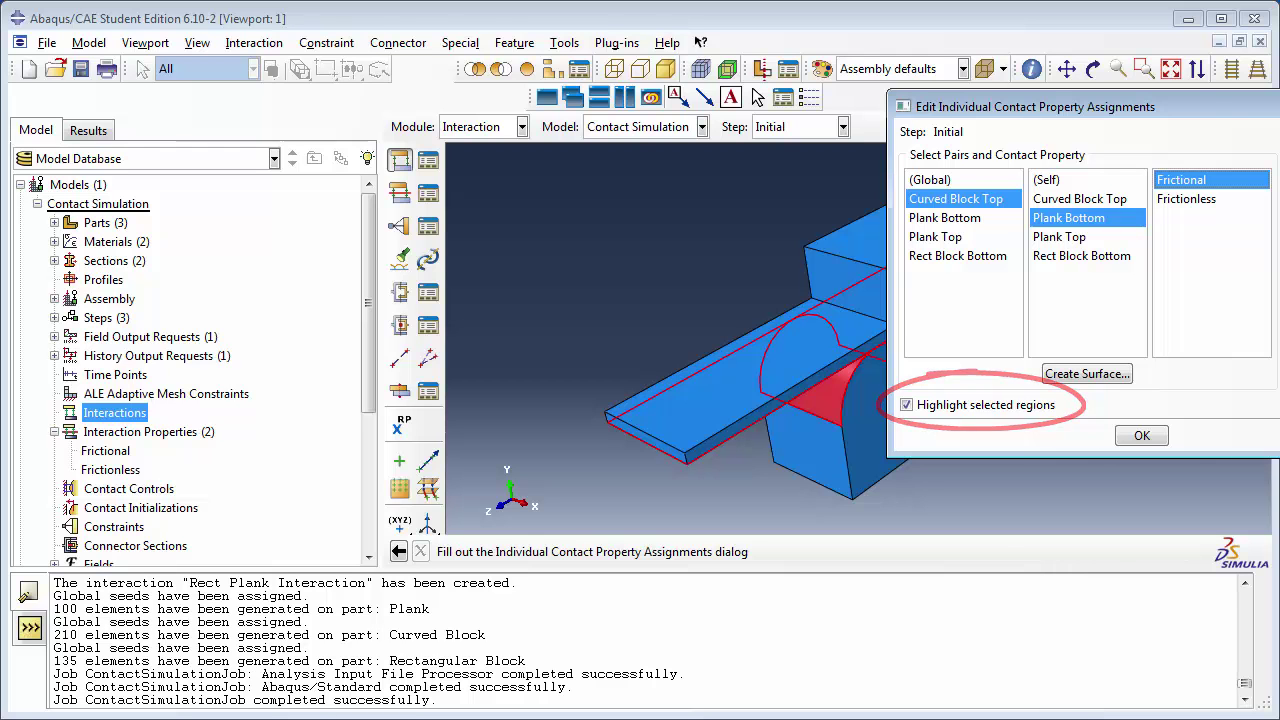
pyautogui.moveTo(1206, 117); pyautogui.dragTo(548, 158)
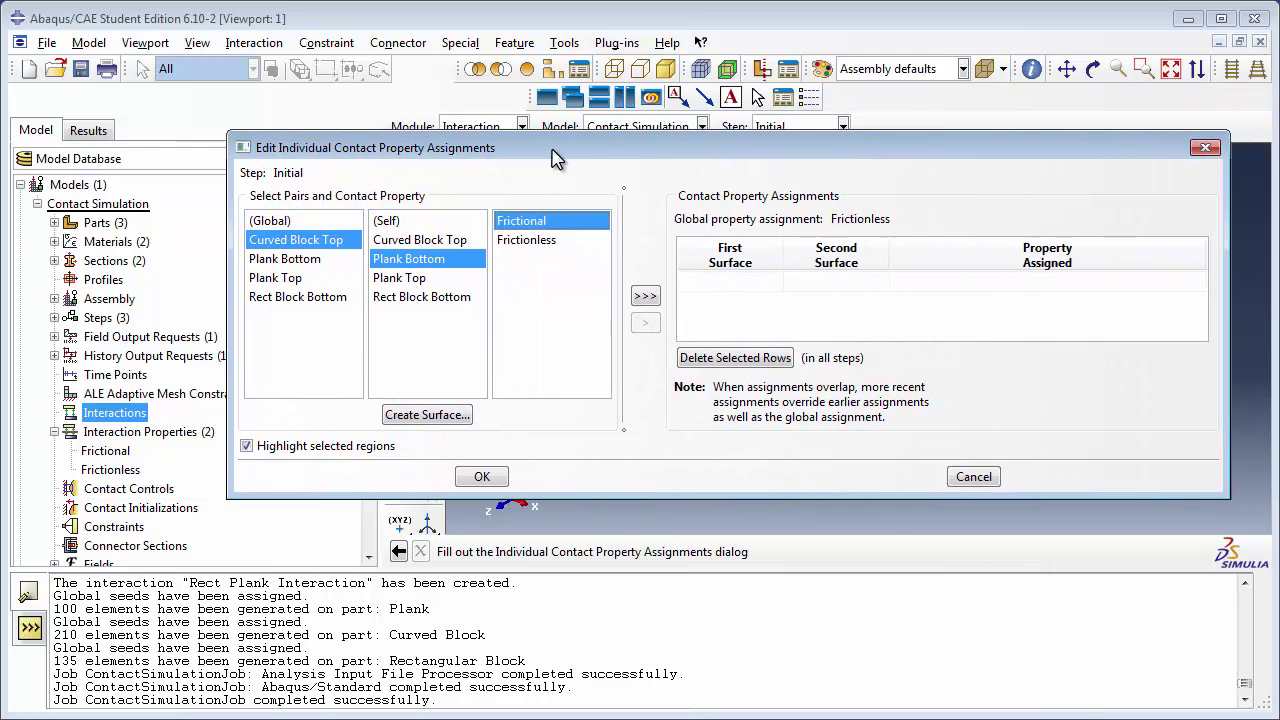
pyautogui.click(645, 296)
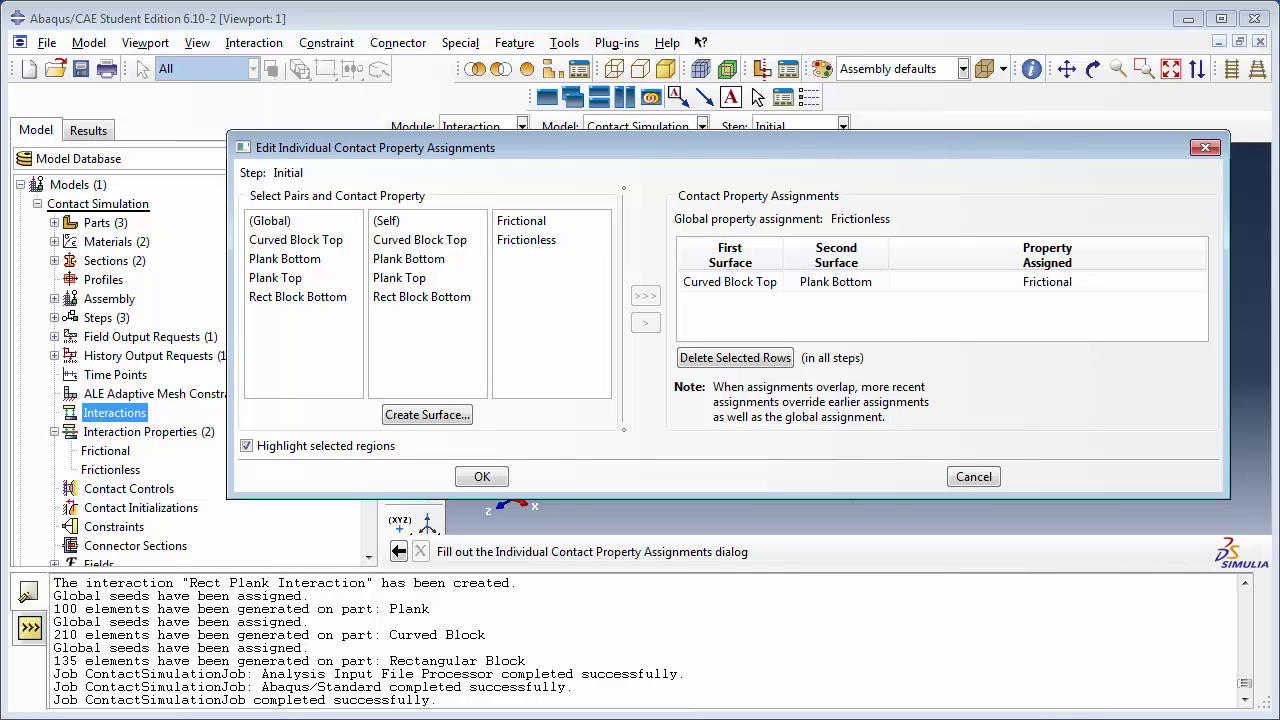
pyautogui.click(482, 477)
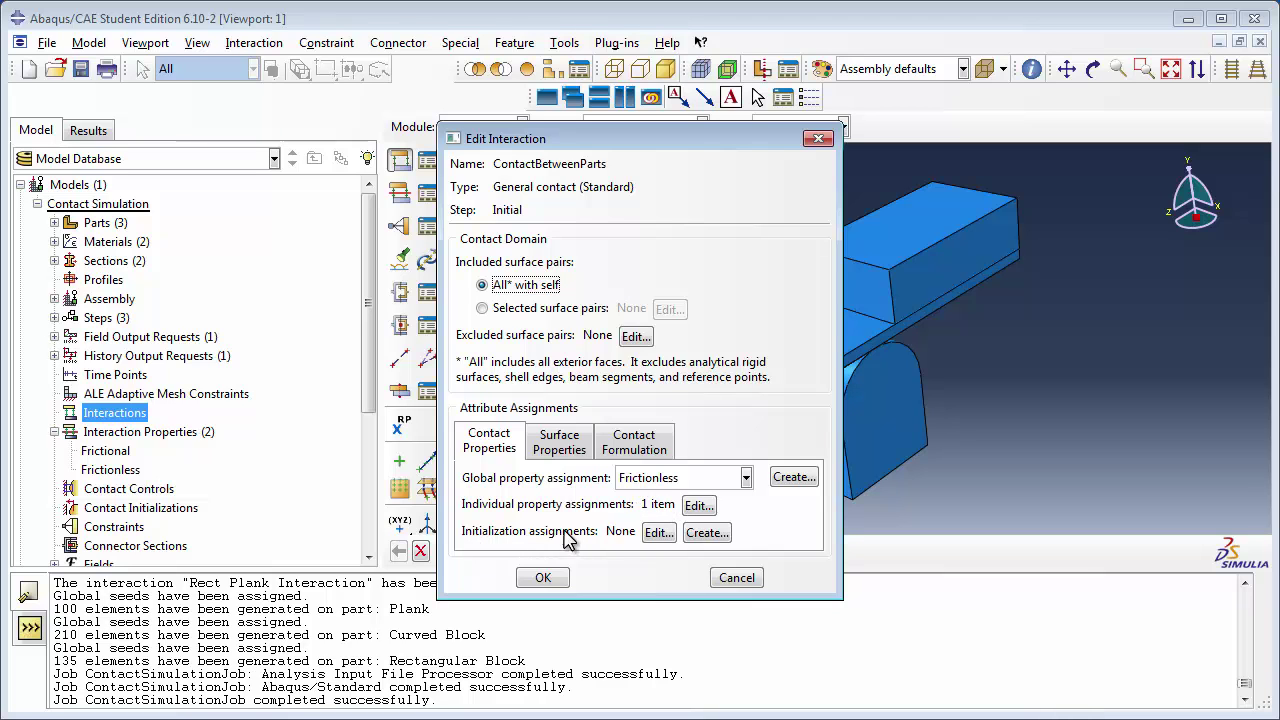
pyautogui.click(737, 534)
# Display the interaction's Surface Properties settings.
pyautogui.click(577, 452)
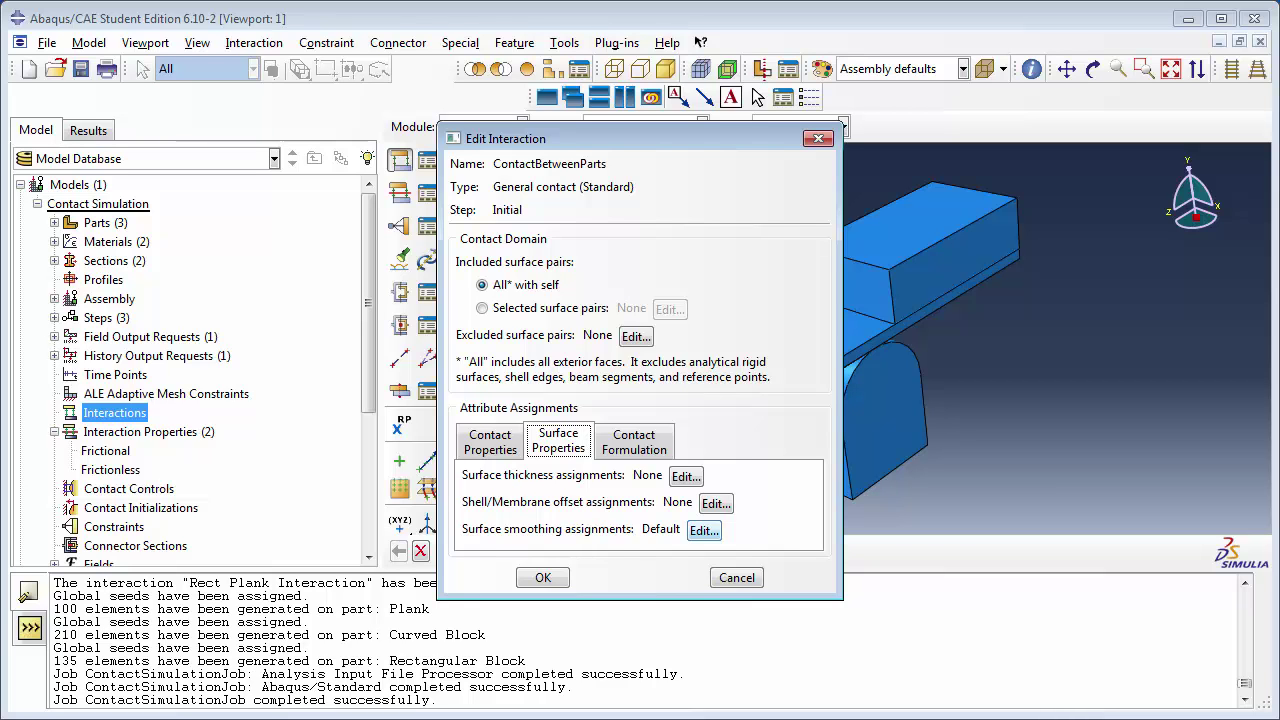
# Disable automatic smoothing assignment for geometric faces in surface smoothing assignments.
pyautogui.click(704, 530)
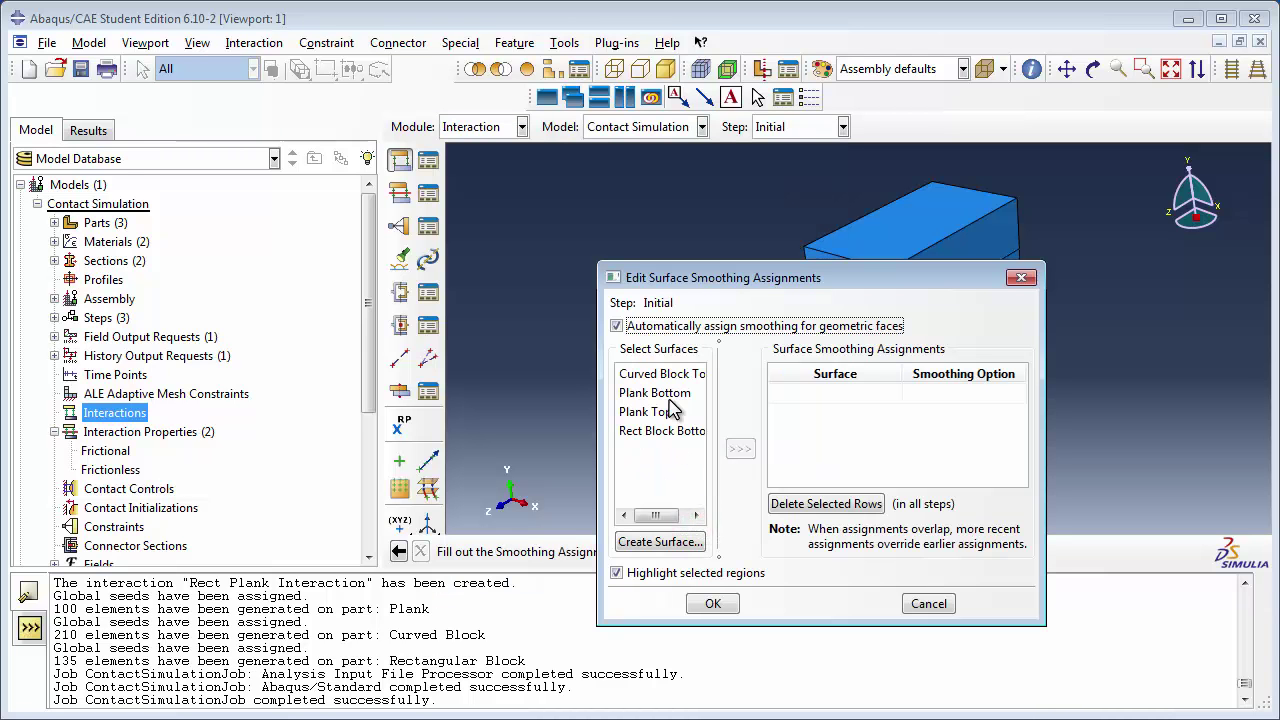
pyautogui.click(652, 332)
pyautogui.click(713, 604)
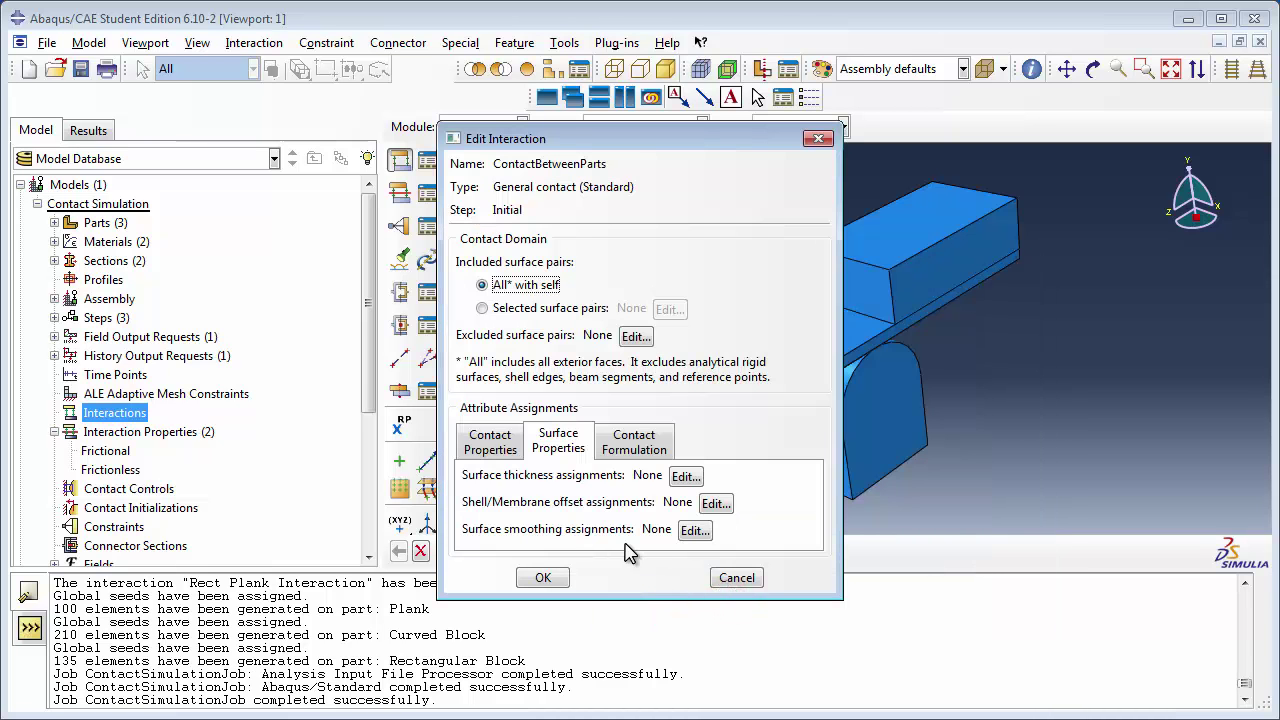
# Review the Contact Formulation settings and create the ContactBetweenParts interaction.
pyautogui.click(636, 448)
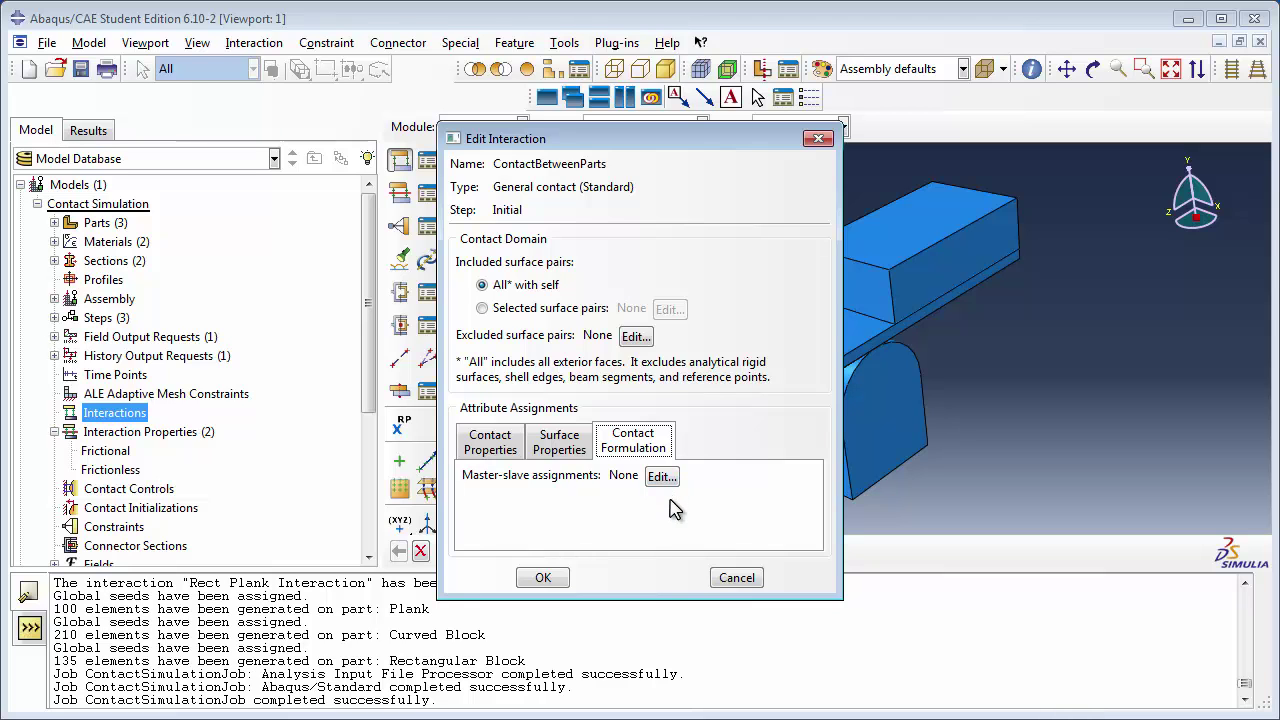
pyautogui.click(543, 577)
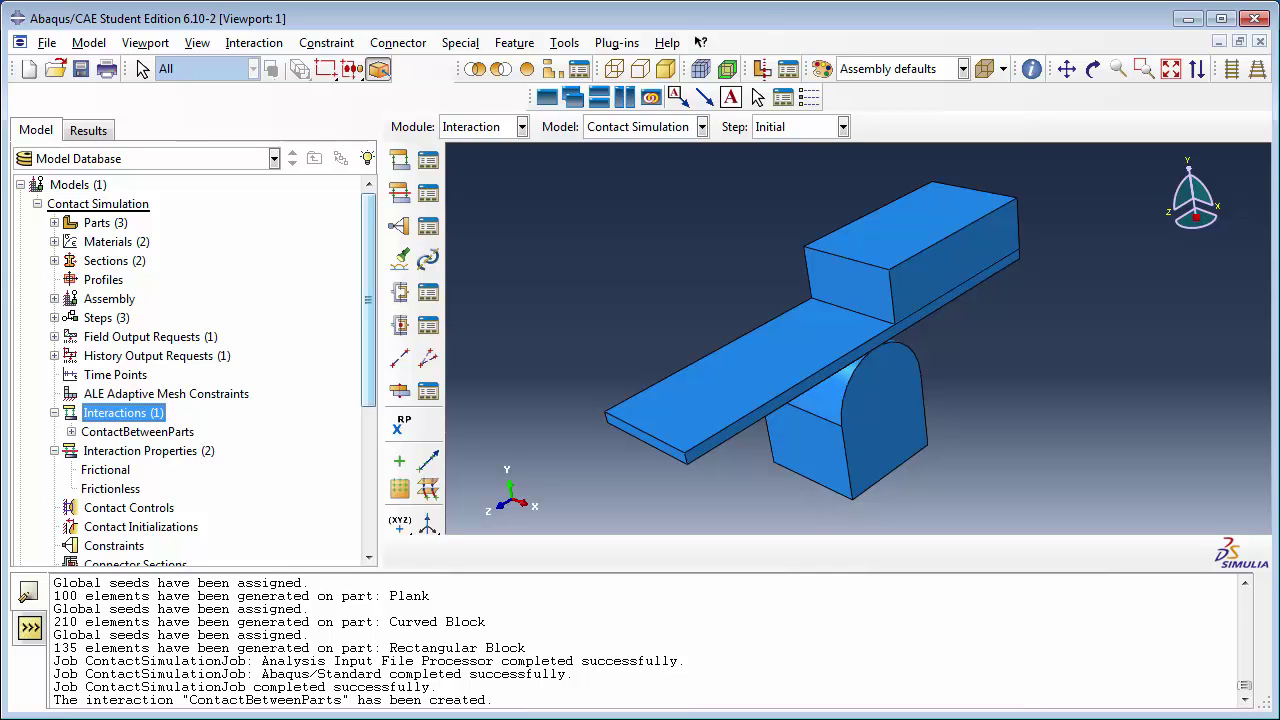
# Create the analysis job GeneralContactSimulationJob with default settings and select it.
pyautogui.moveTo(371, 400); pyautogui.dragTo(388, 562)
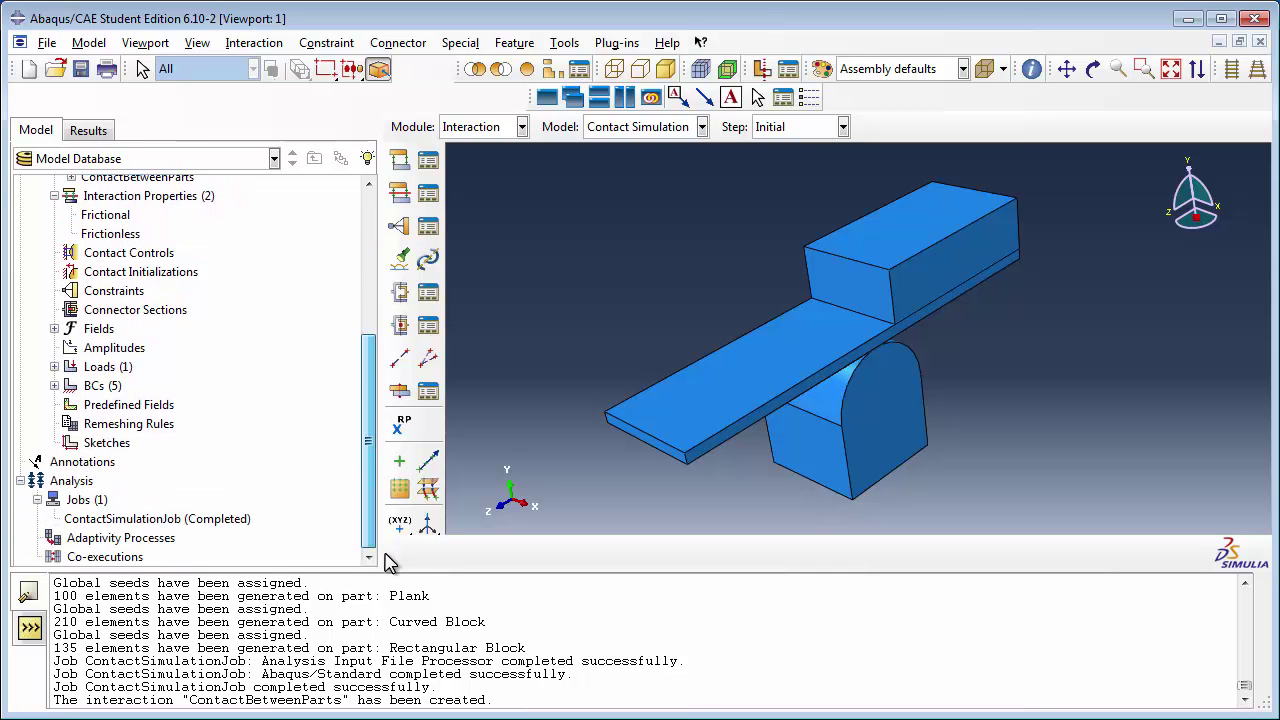
pyautogui.doubleClick(82, 500)
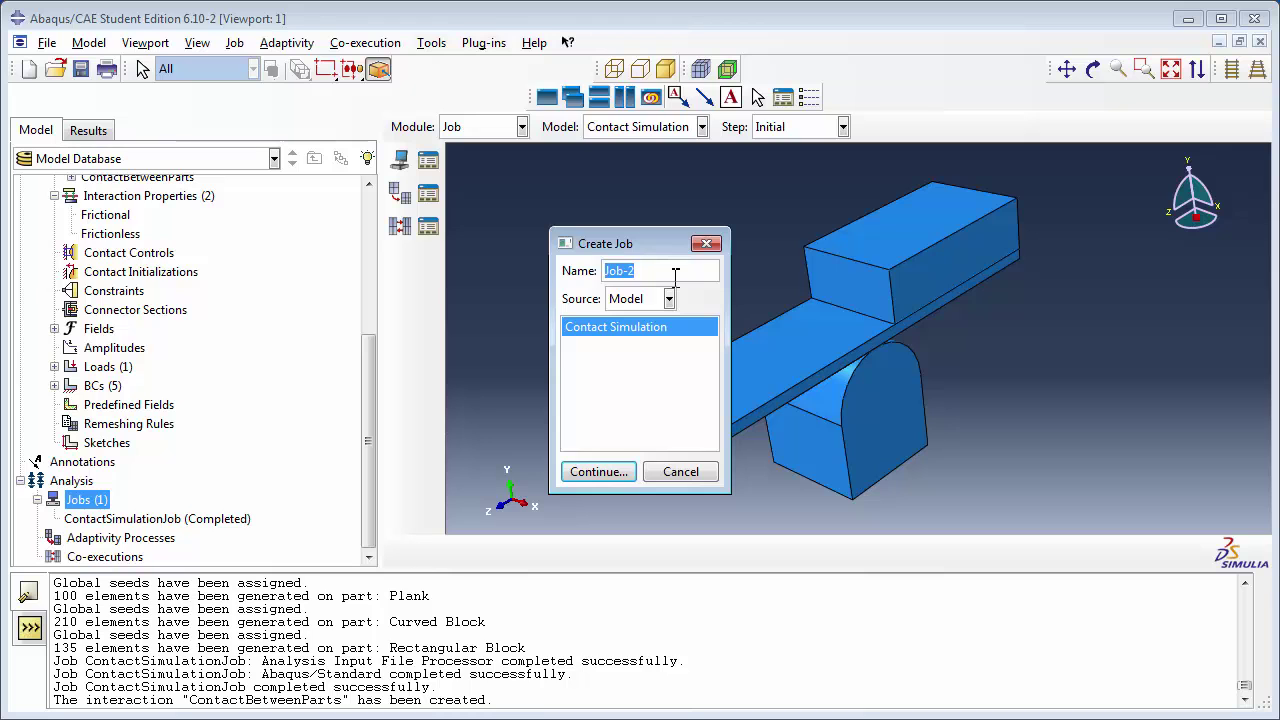
pyautogui.write('Genera')
pyautogui.write('ContactSimulation')
pyautogui.write('Job')
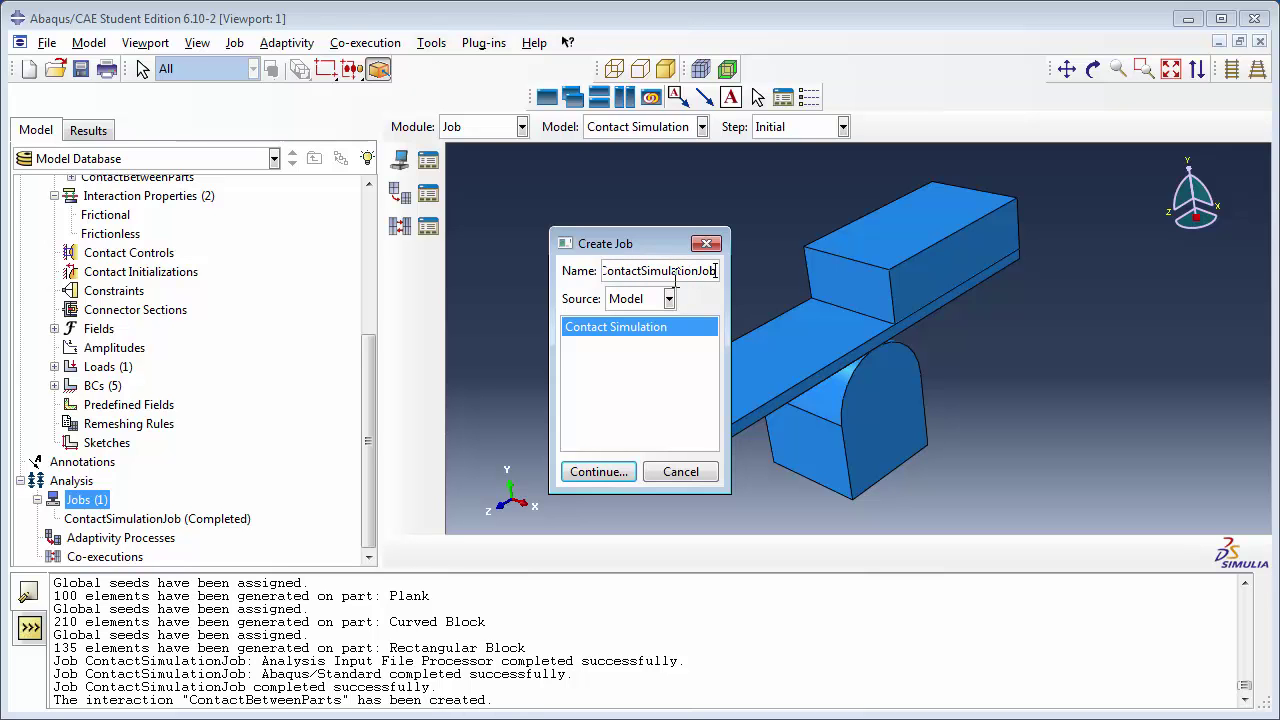
pyautogui.click(603, 470)
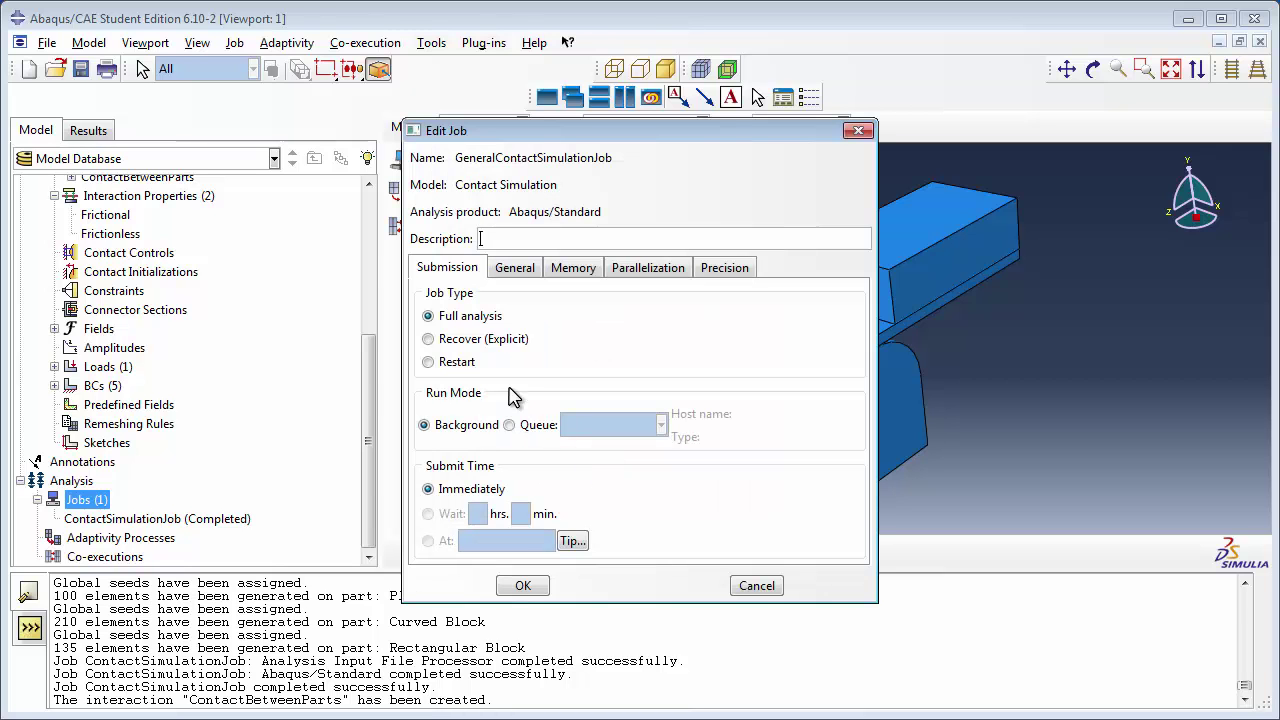
pyautogui.click(515, 586)
pyautogui.click(187, 538)
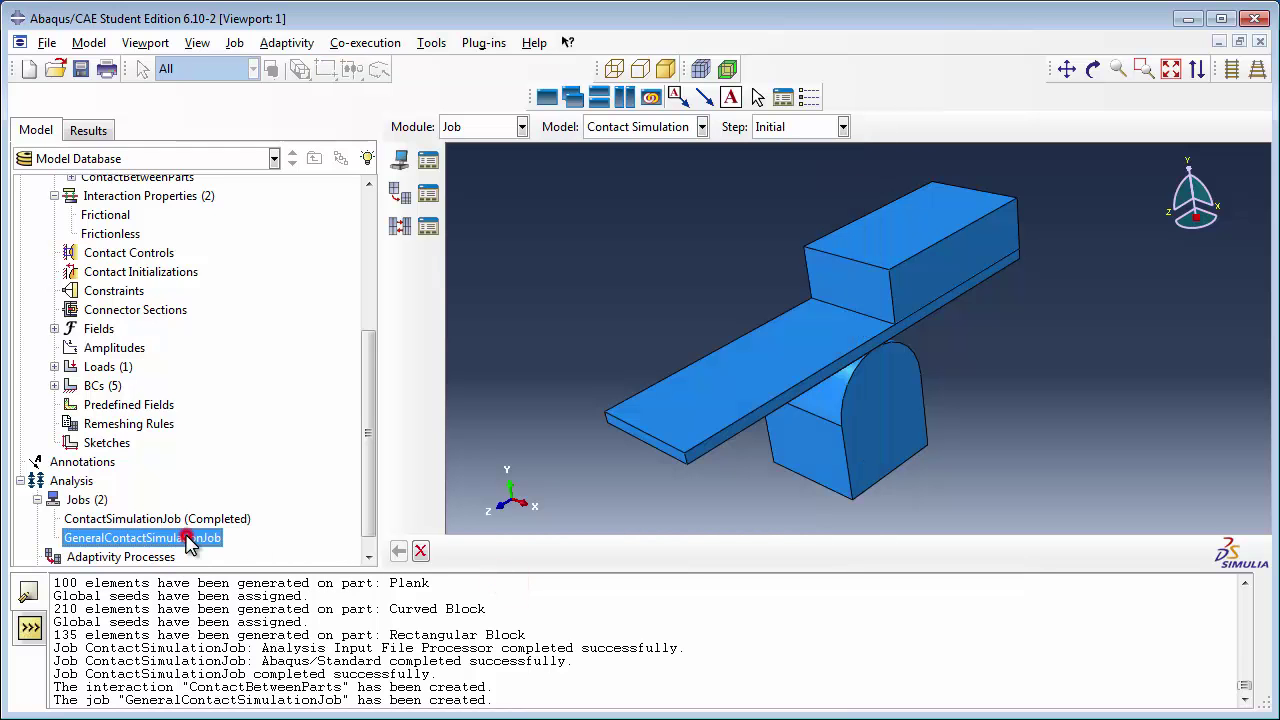
# Submit GeneralContactSimulationJob and, once completed, open its results for viewing.
pyautogui.rightClick(187, 538)
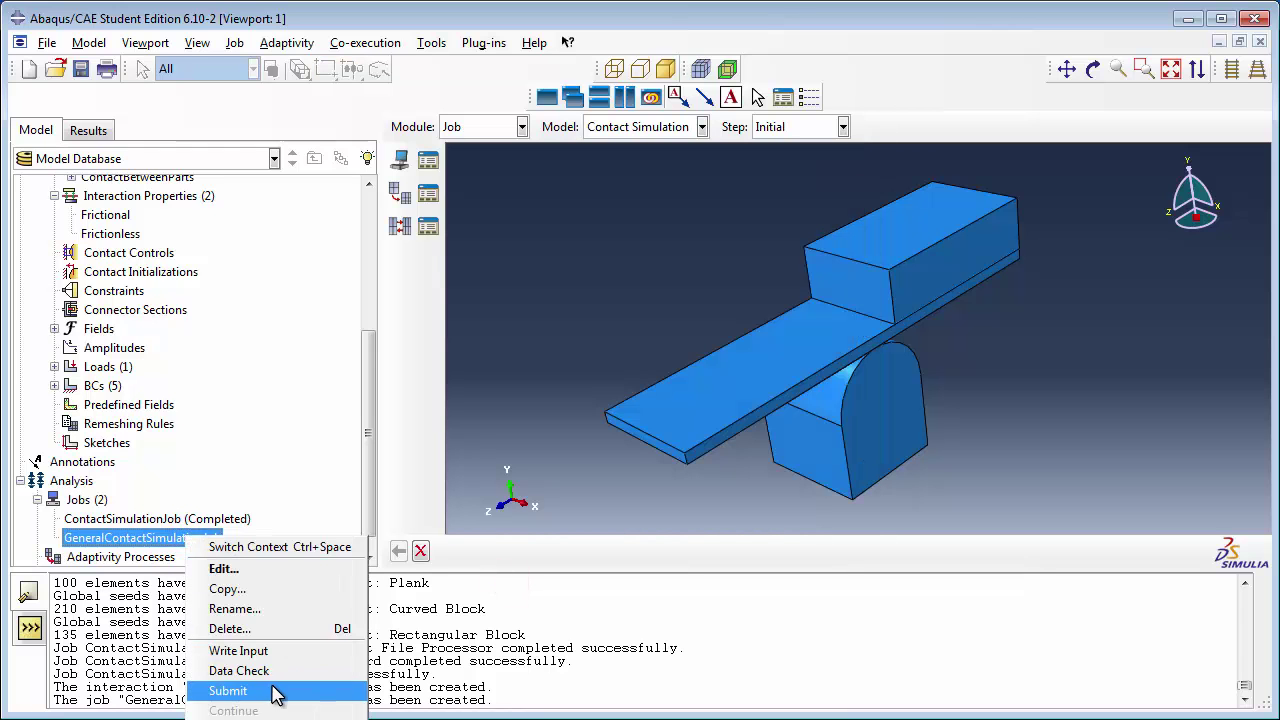
pyautogui.click(278, 693)
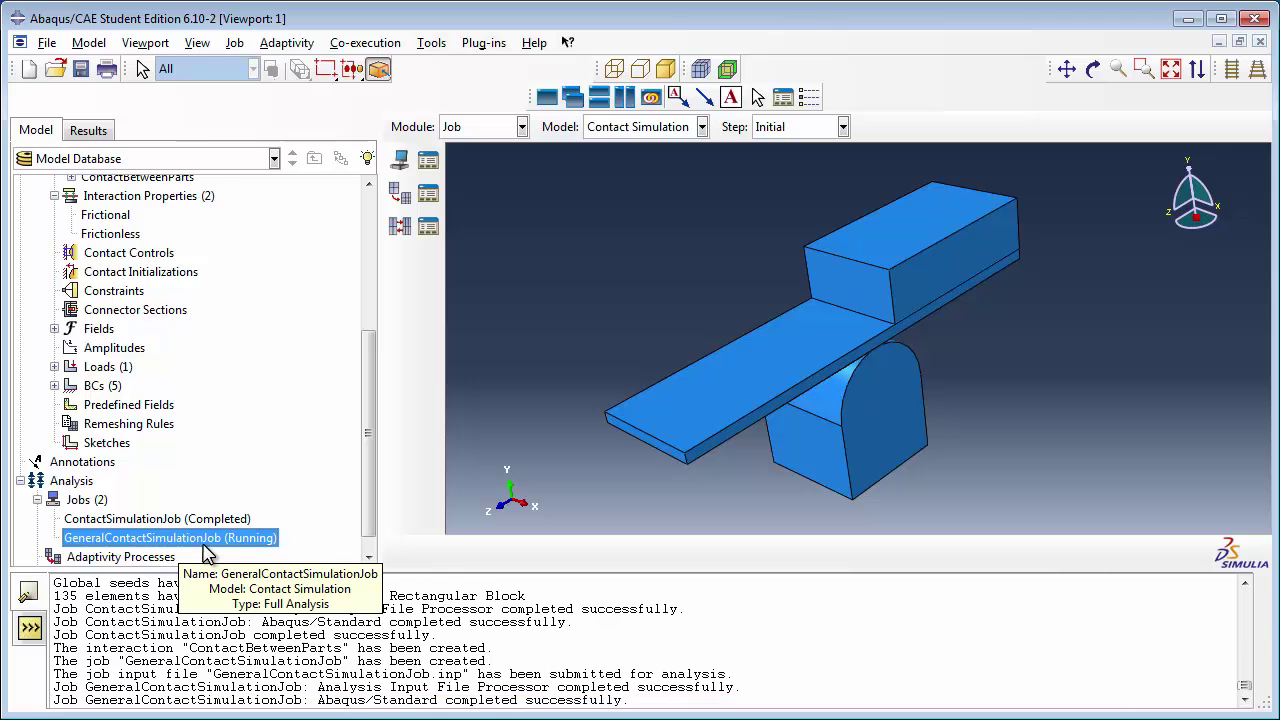
pyautogui.rightClick(247, 545)
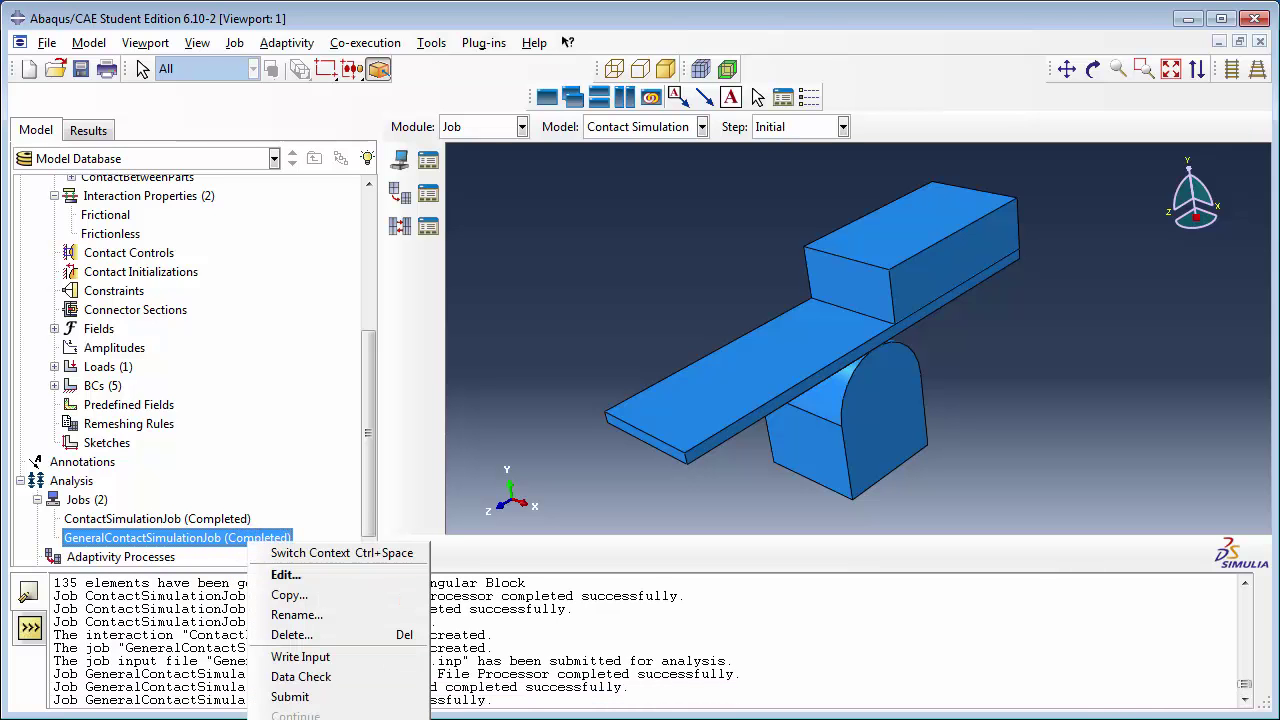
pyautogui.click(300, 715)
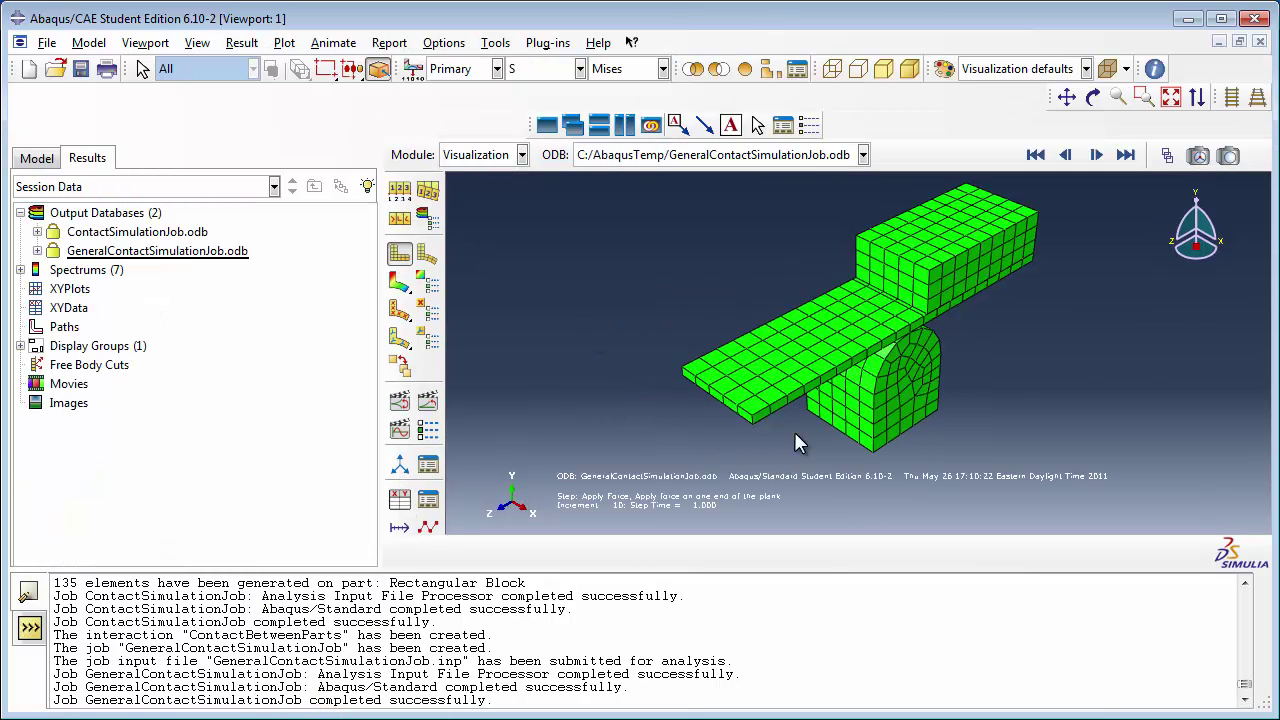
# Compare the plank's deformed and undeformed shapes, then show the von Mises (S, Mises) contour on the deformed shape.
pyautogui.click(427, 254)
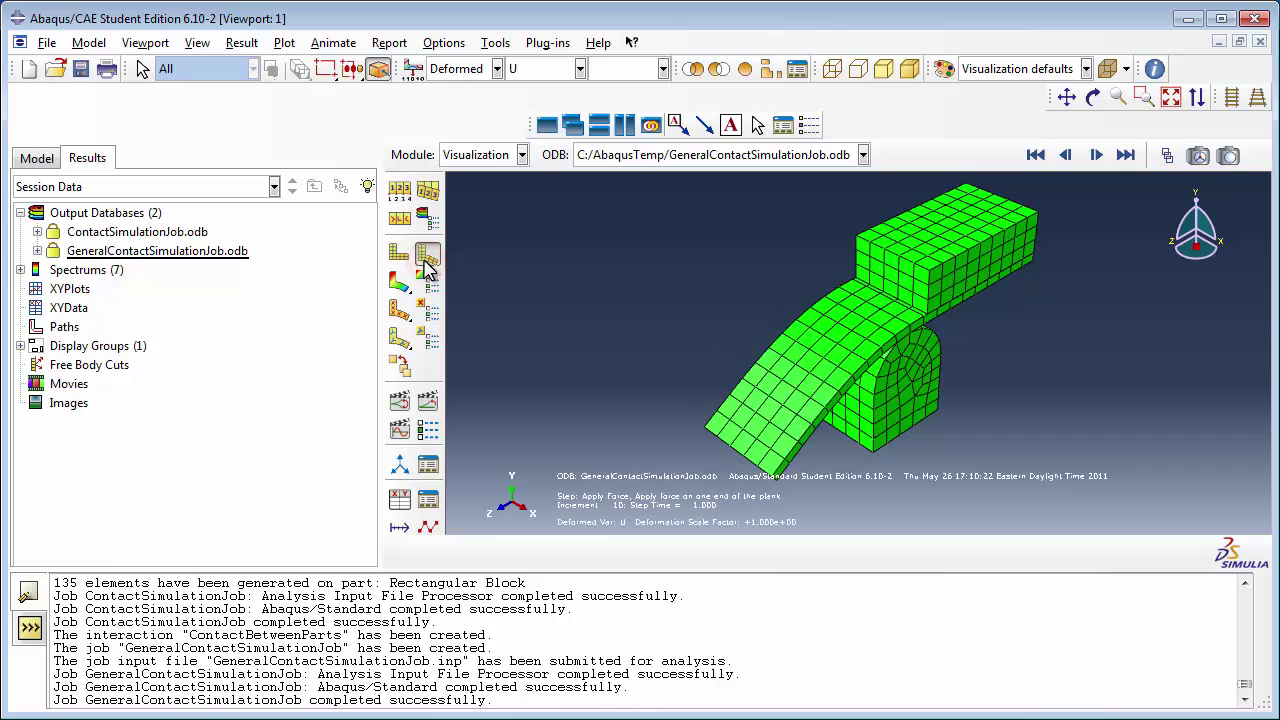
pyautogui.click(399, 254)
pyautogui.click(425, 254)
pyautogui.click(400, 284)
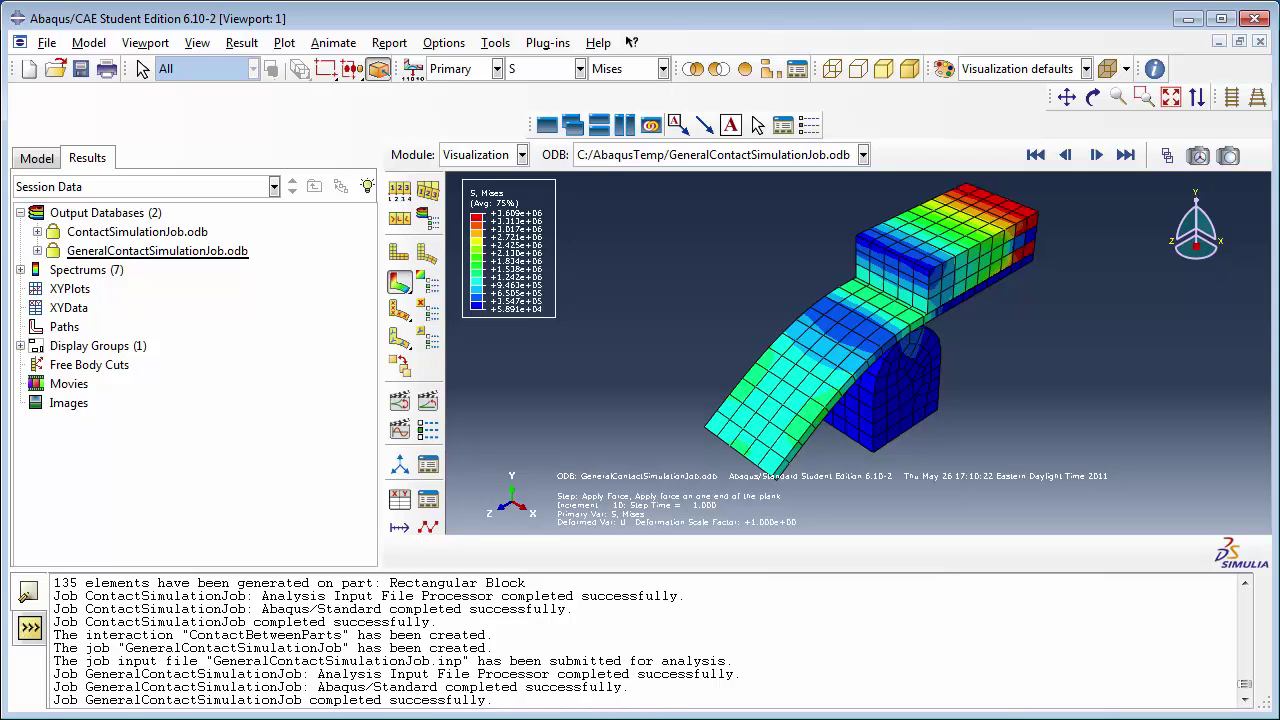
# Plot the CPRESS contact pressure contour and move the frame selector clear of the model.
pyautogui.click(514, 72)
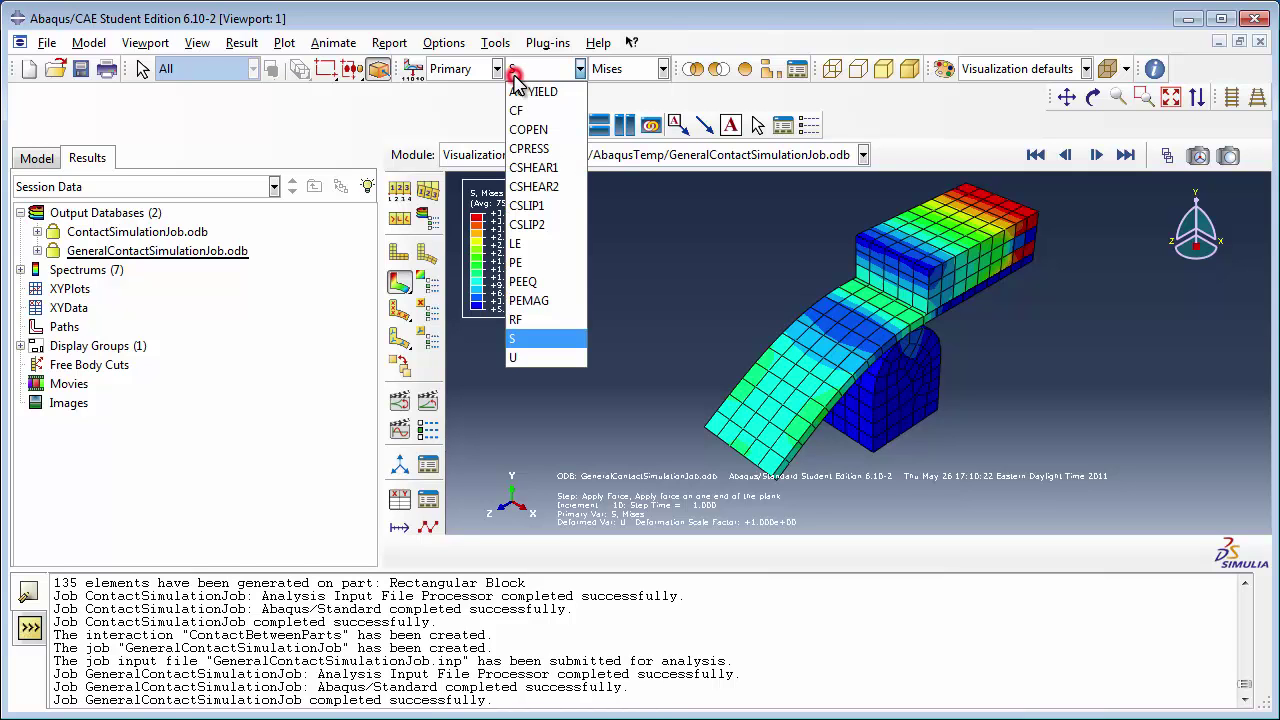
pyautogui.click(532, 149)
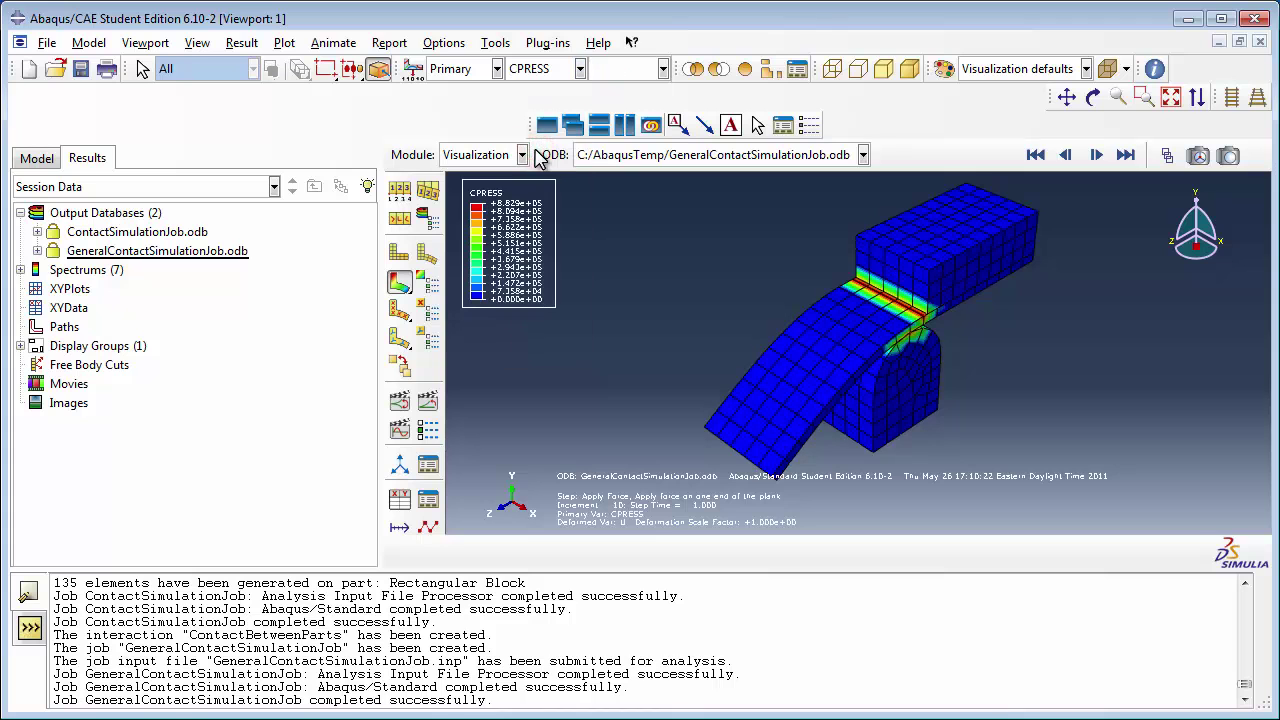
pyautogui.click(1167, 155)
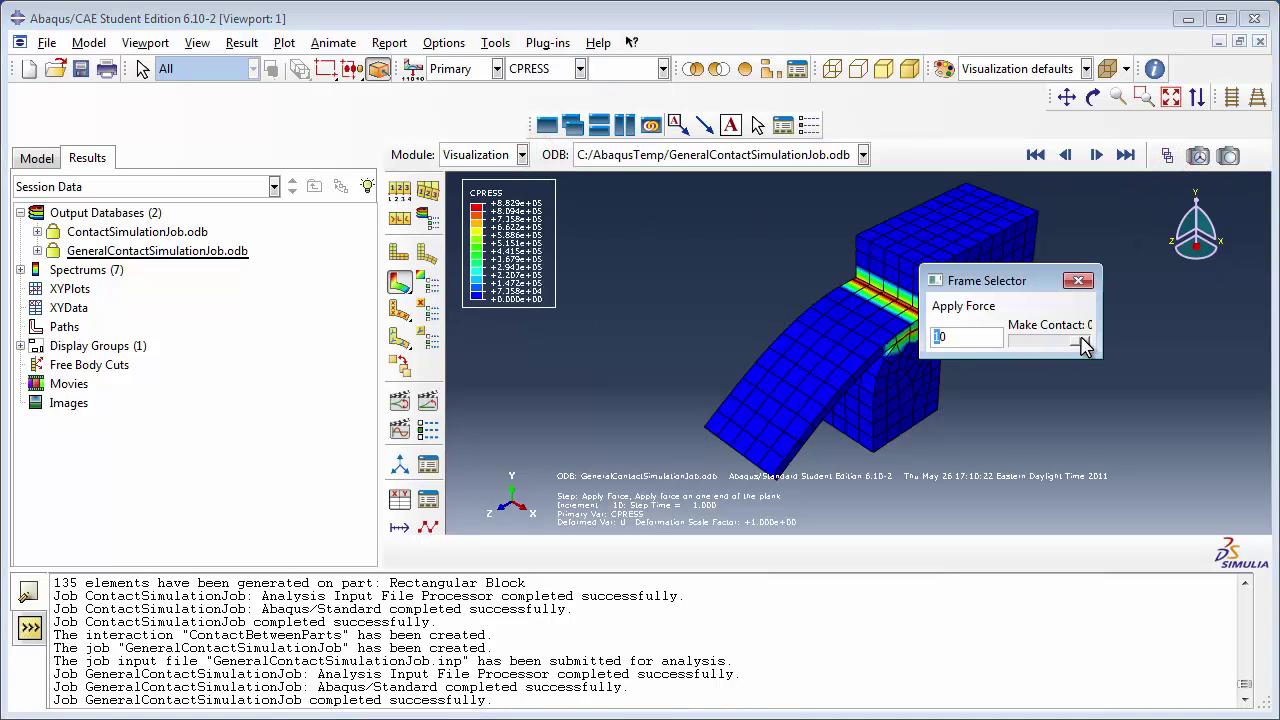
pyautogui.moveTo(1018, 285); pyautogui.dragTo(1130, 295)
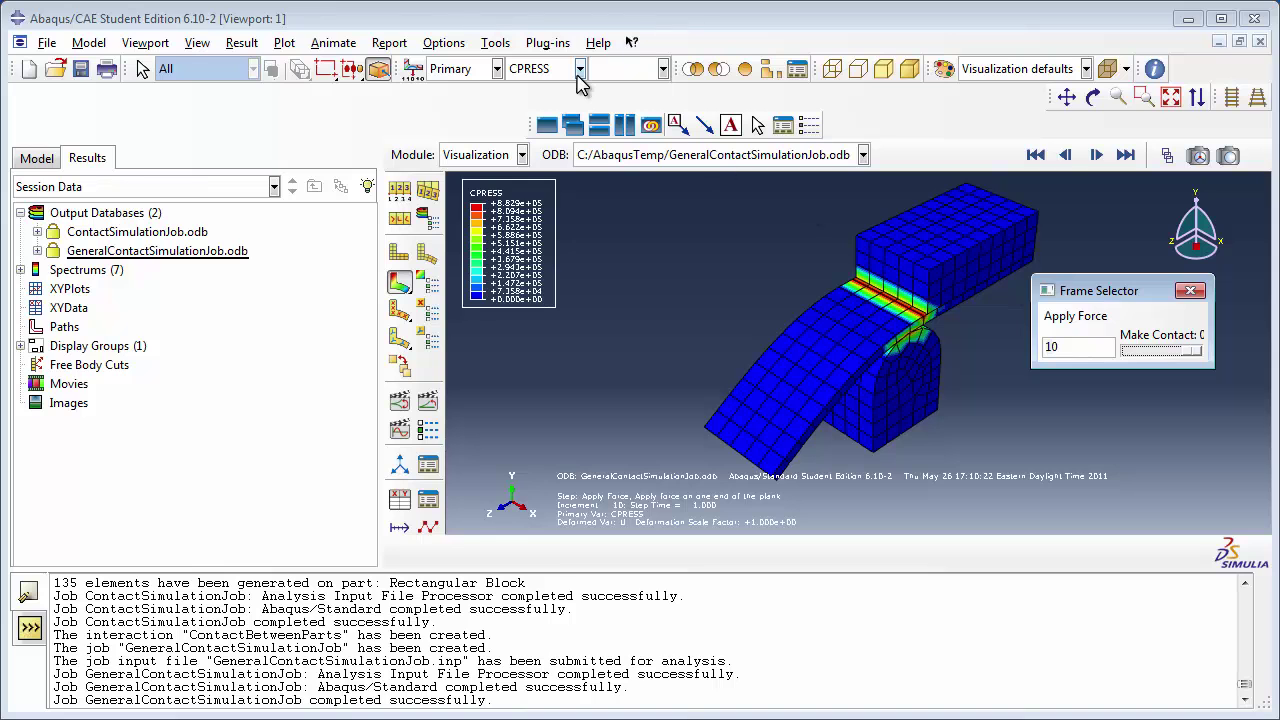
pyautogui.click(579, 68)
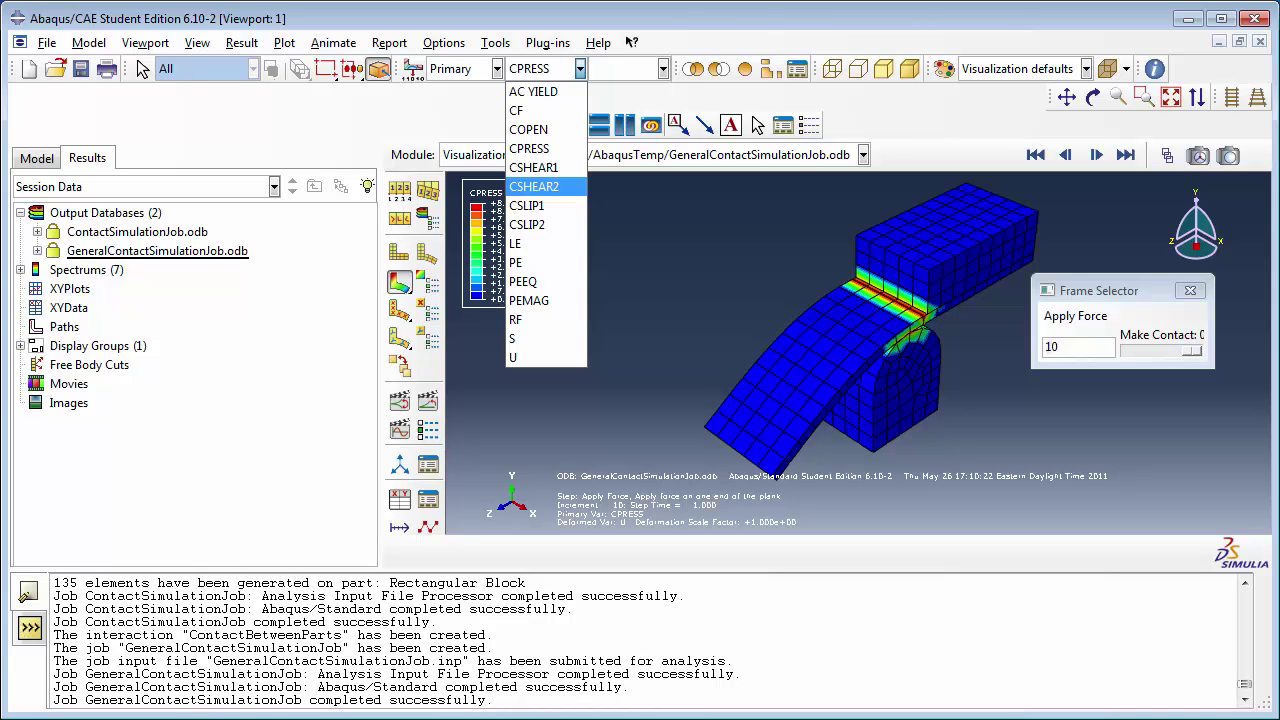
# Plot the CSHEAR2 contour, zoom into the plank-block contact and step to an earlier increment.
pyautogui.click(571, 187)
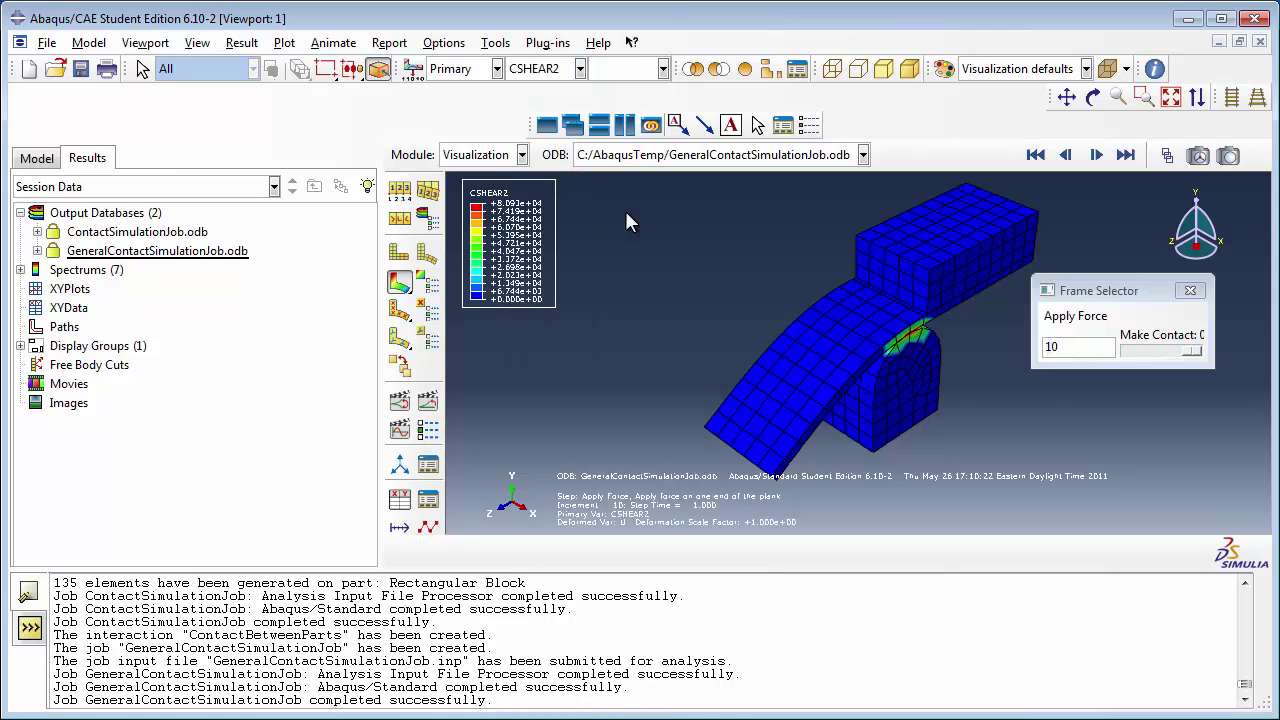
pyautogui.scroll(1, 911, 354)
pyautogui.scroll(2, 910, 352)
pyautogui.scroll(2, 908, 349)
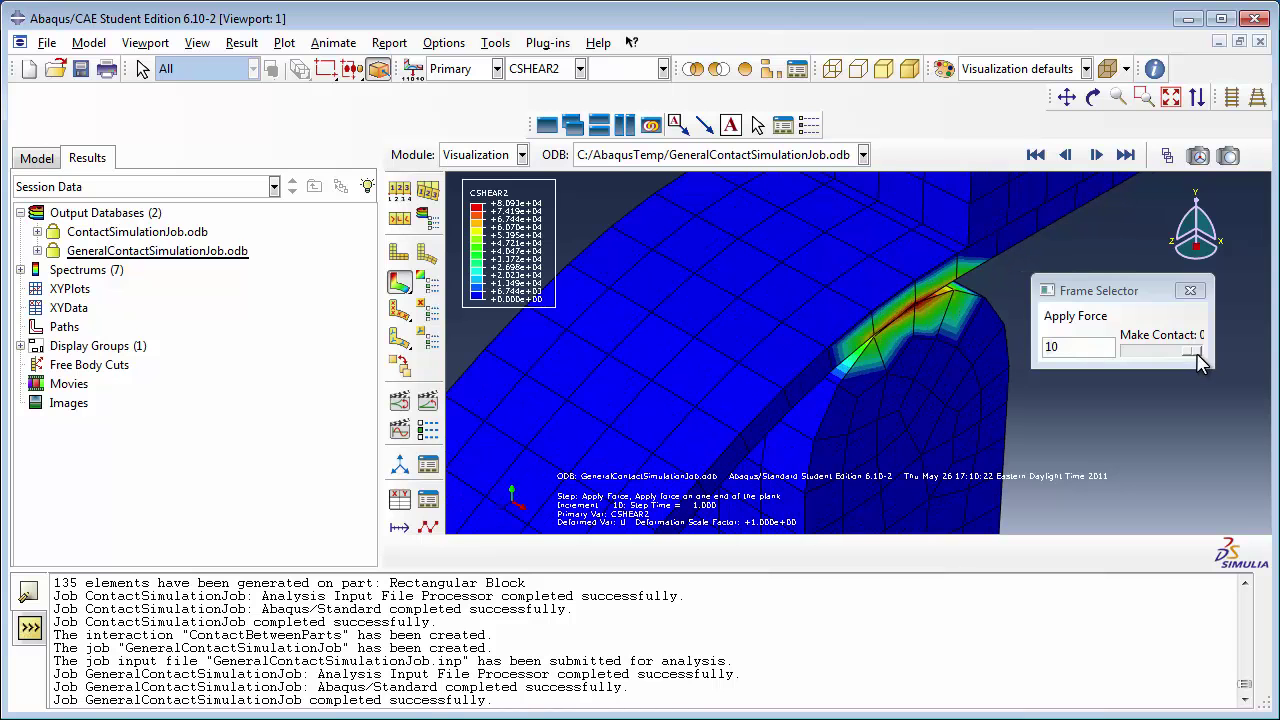
pyautogui.moveTo(1196, 354)
pyautogui.mouseDown()
pyautogui.moveTo(1165, 360)
pyautogui.moveTo(1204, 358)
pyautogui.mouseUp()
# Zoom out and back in to review the CSHEAR2 shear around the contact region.
pyautogui.scroll(-2, 935, 368)
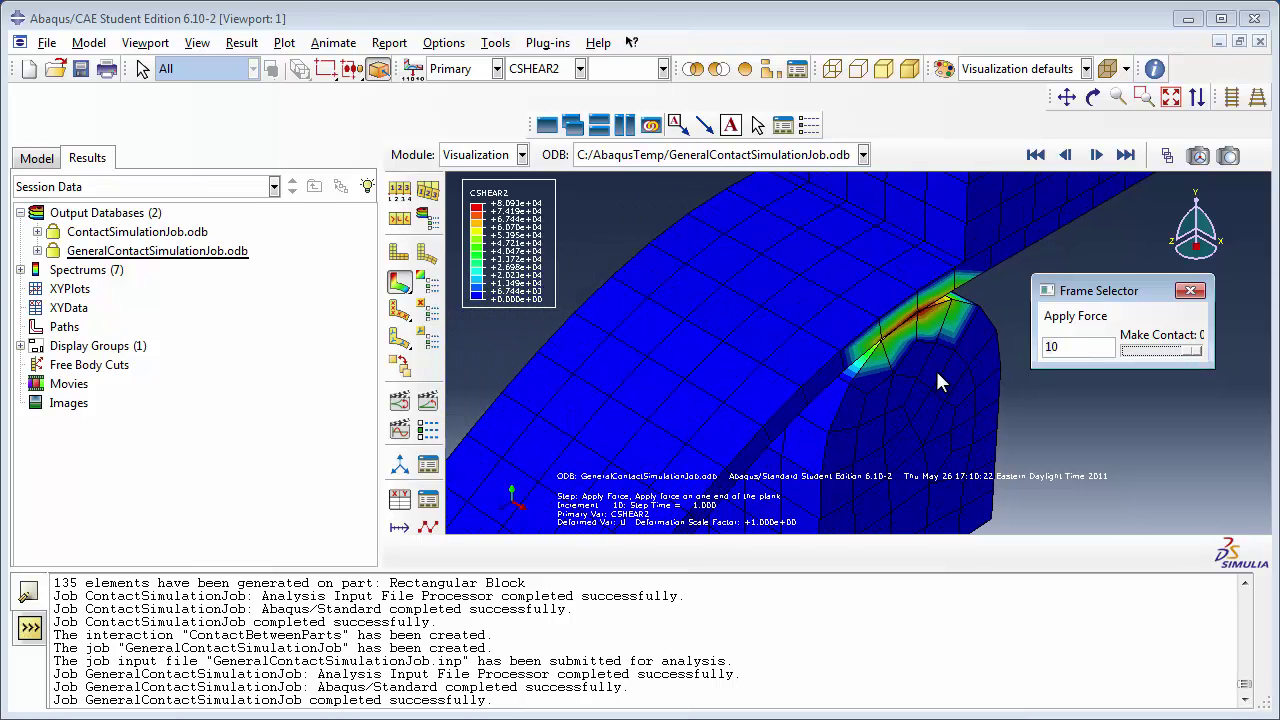
pyautogui.scroll(-2, 900, 390)
pyautogui.scroll(-2, 845, 424)
pyautogui.scroll(1, 892, 346)
pyautogui.scroll(2, 927, 347)
pyautogui.scroll(1, 928, 352)
pyautogui.scroll(-1, 904, 357)
pyautogui.scroll(-2, 913, 265)
pyautogui.scroll(-1, 886, 250)
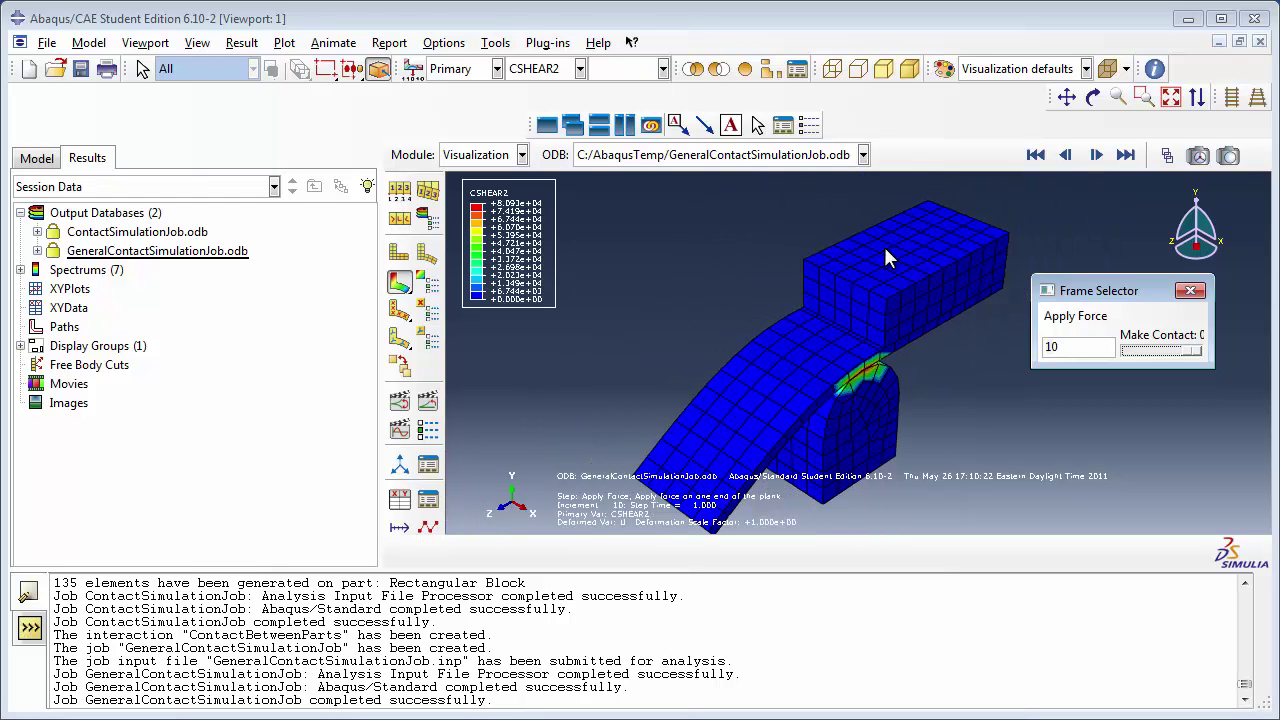
pyautogui.click(691, 72)
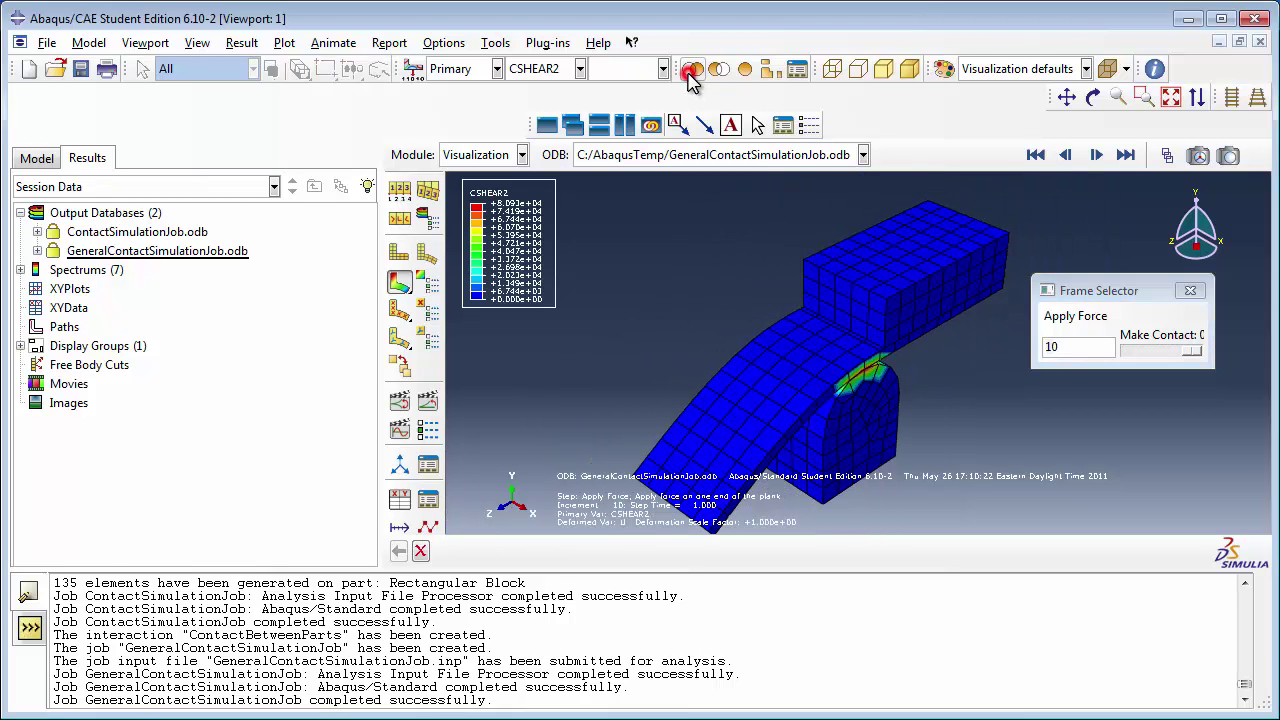
pyautogui.click(690, 548)
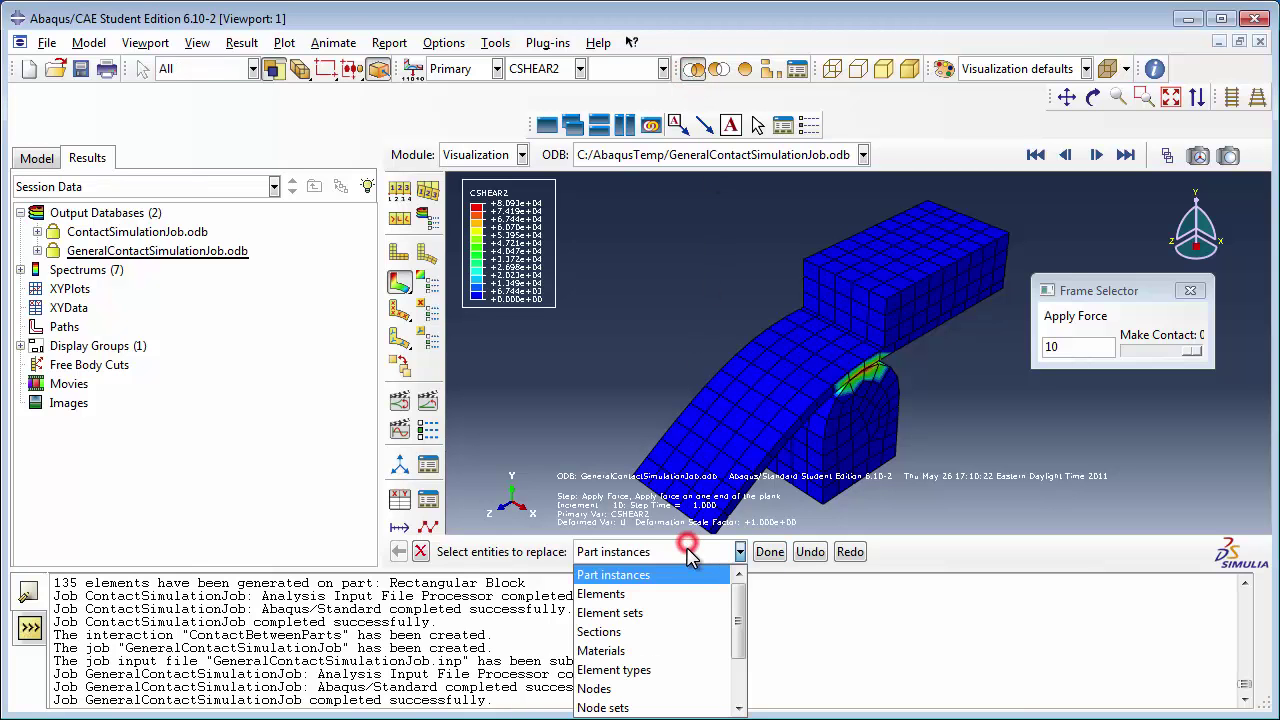
pyautogui.click(680, 572)
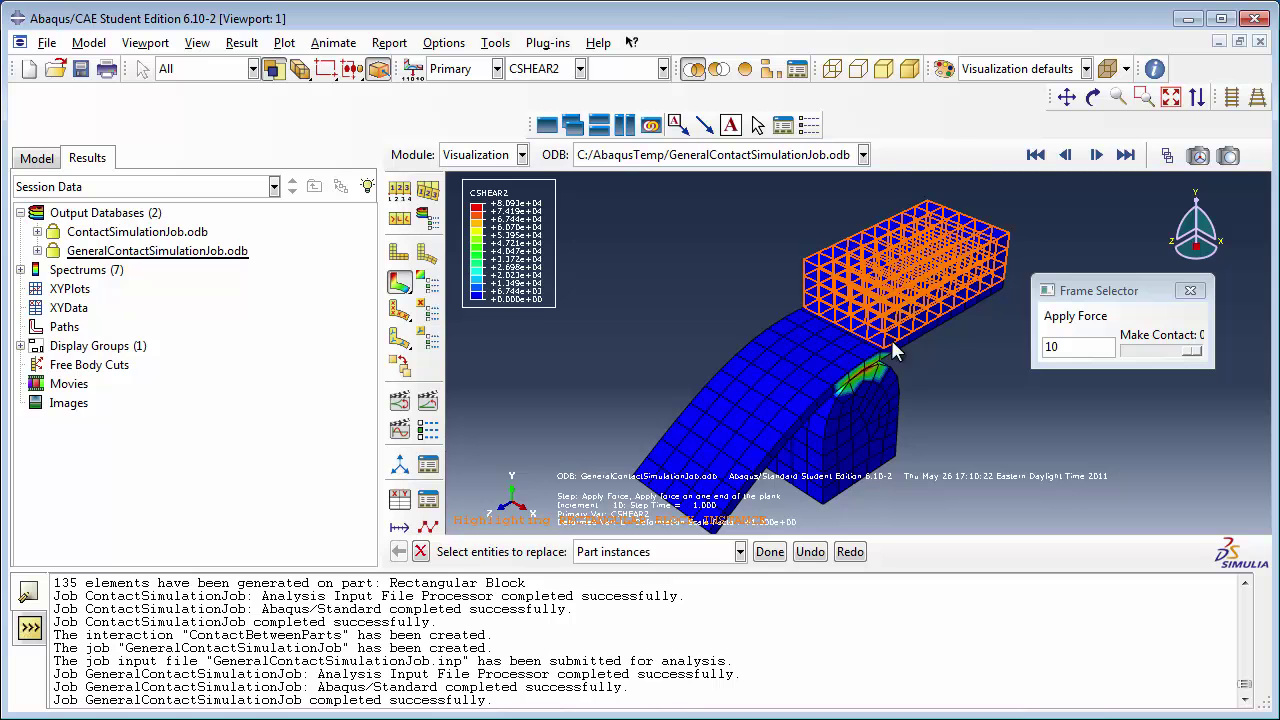
pyautogui.click(770, 552)
pyautogui.middleClick(768, 555)
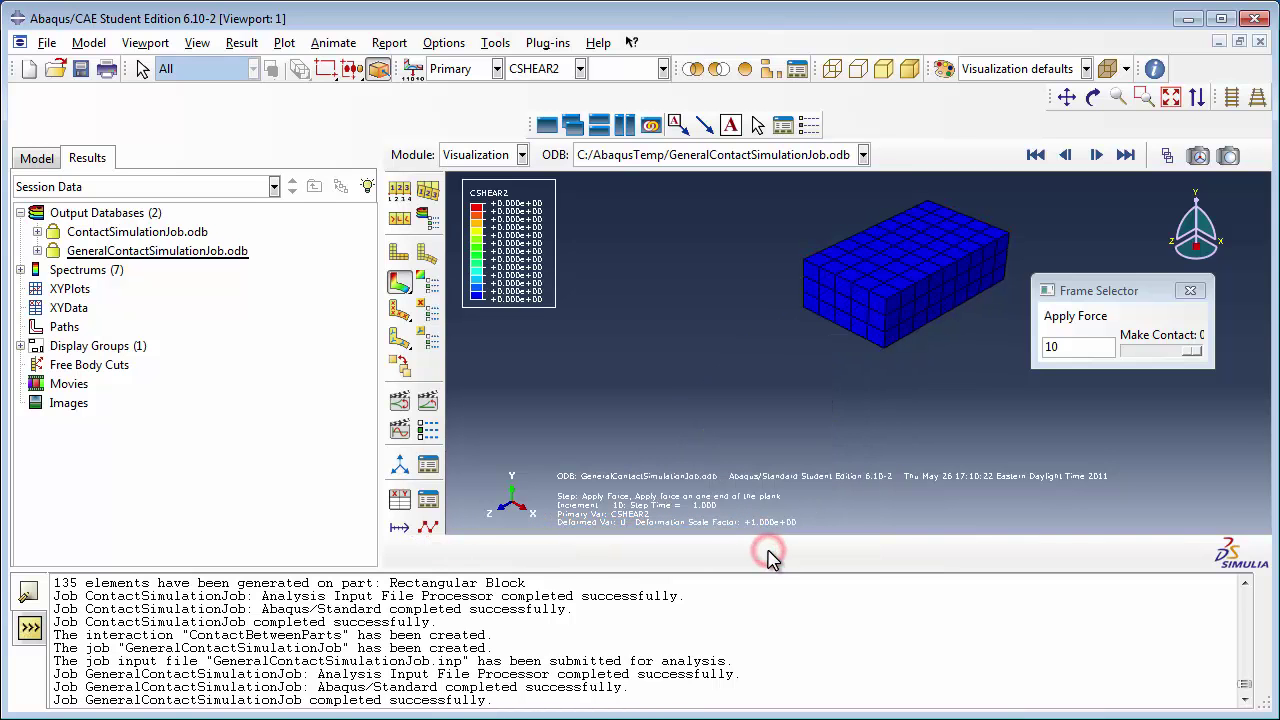
pyautogui.click(1093, 97)
pyautogui.moveTo(905, 395)
pyautogui.mouseDown()
pyautogui.moveTo(872, 255)
pyautogui.moveTo(934, 343)
pyautogui.mouseUp()
pyautogui.click(1094, 97)
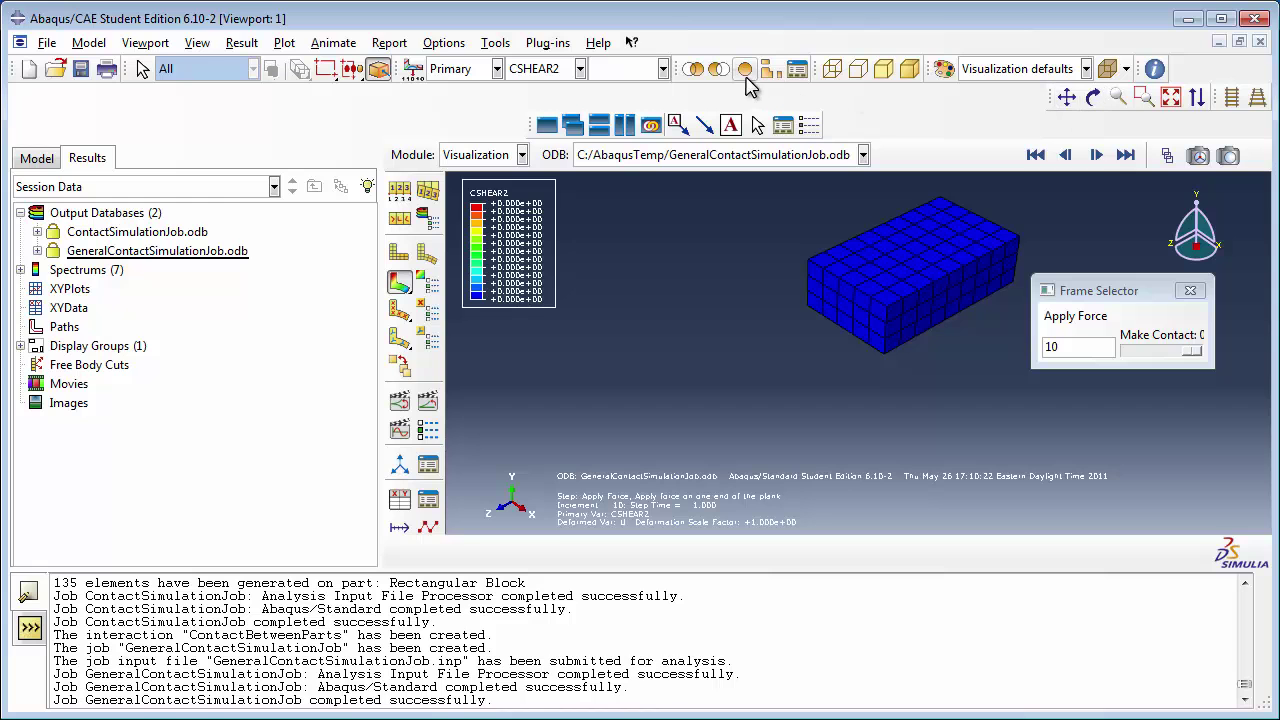
pyautogui.click(745, 70)
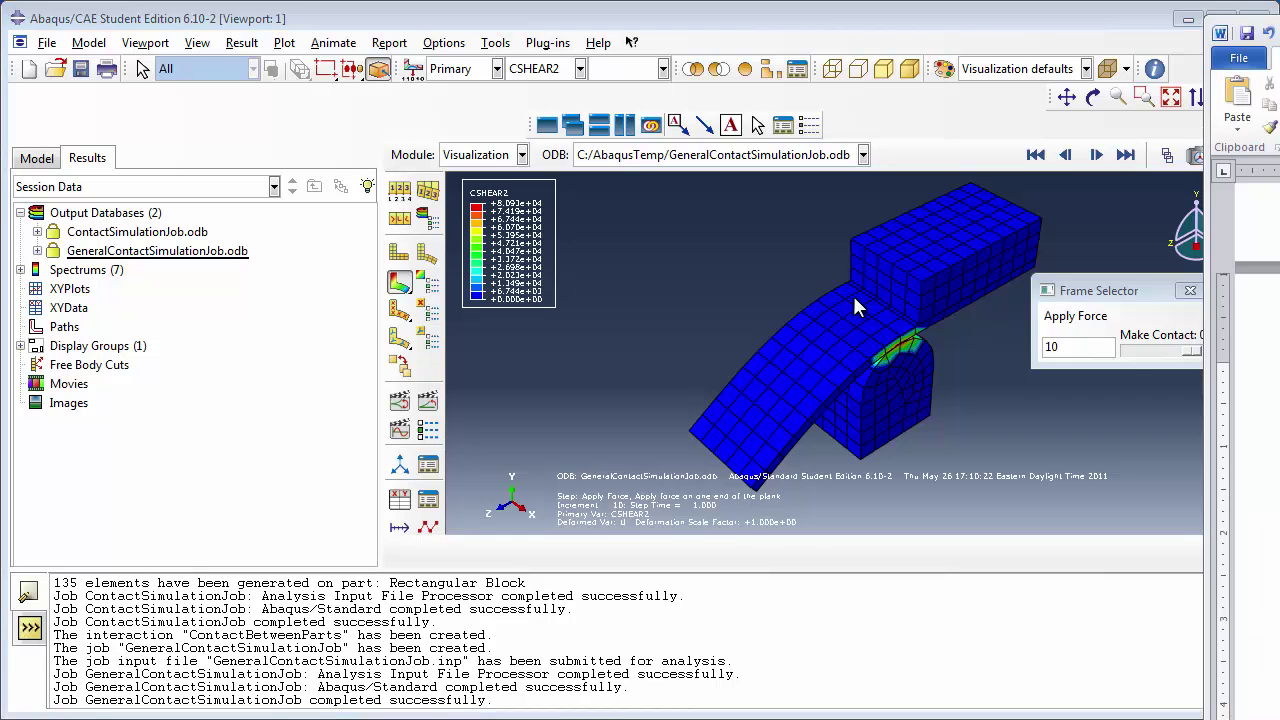
# Open the H-Output-1 history output request for editing from the model tree.
pyautogui.click(40, 158)
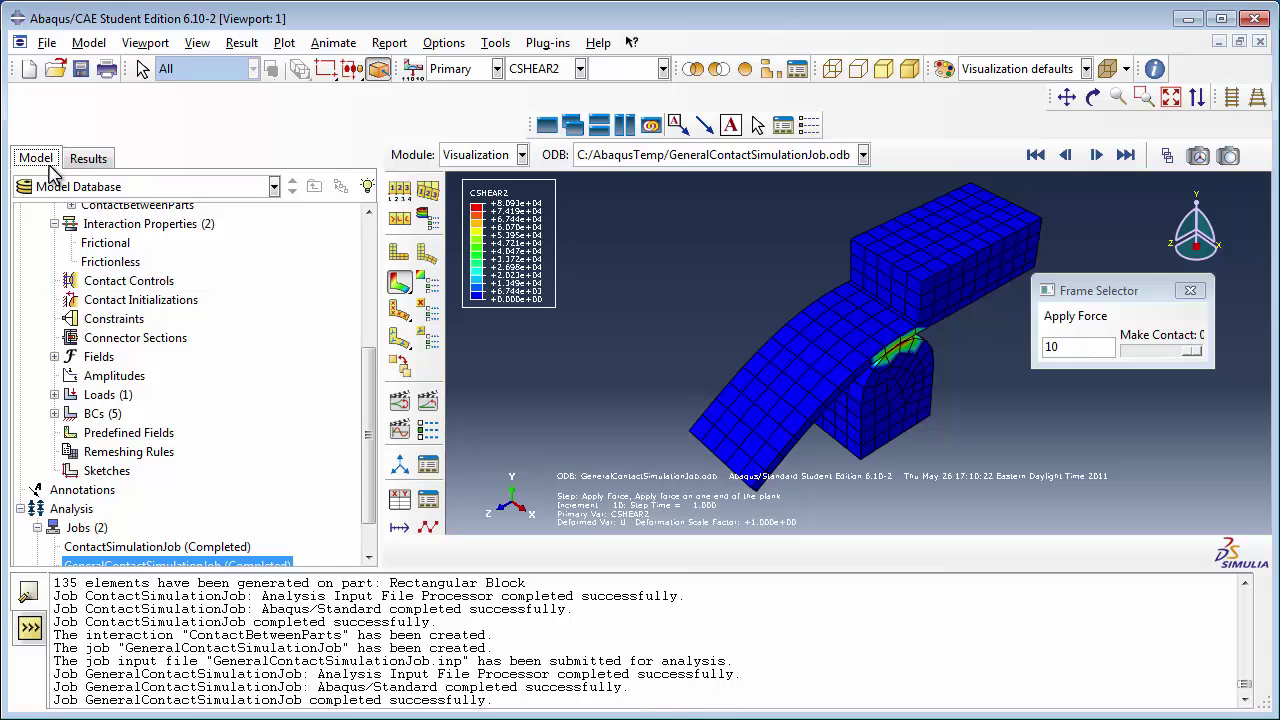
pyautogui.scroll(5, 130, 283)
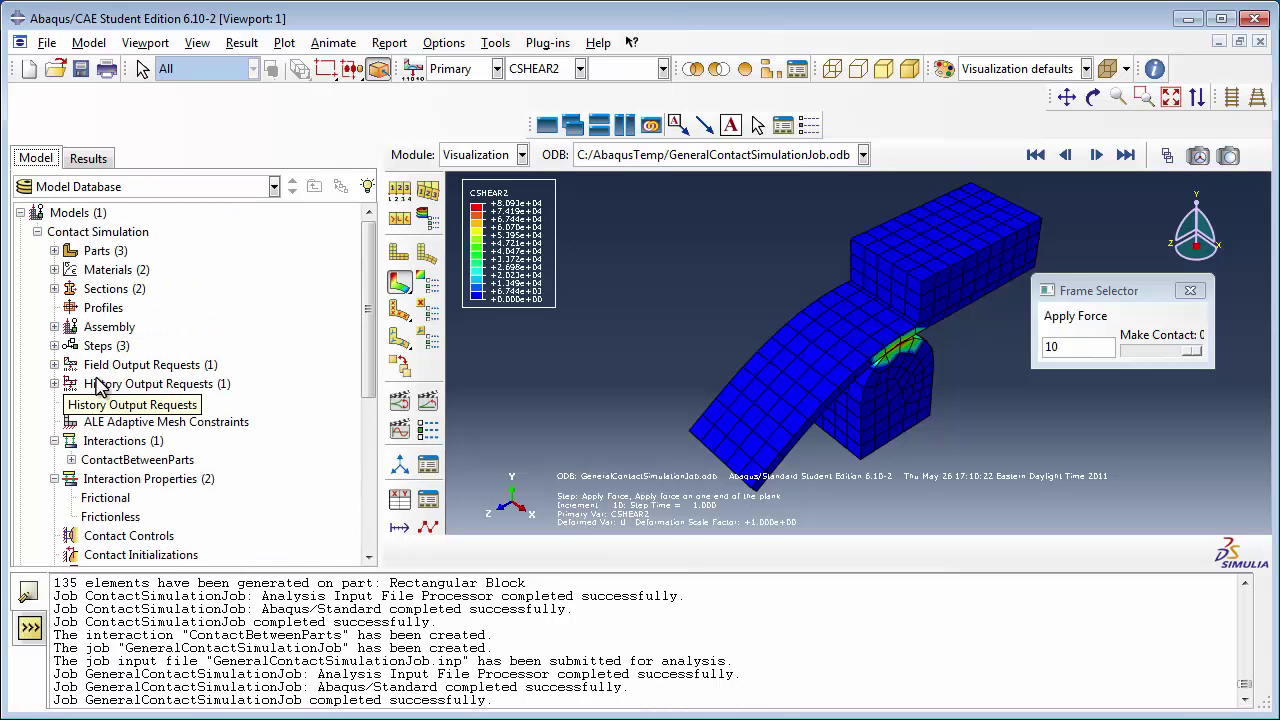
pyautogui.click(53, 382)
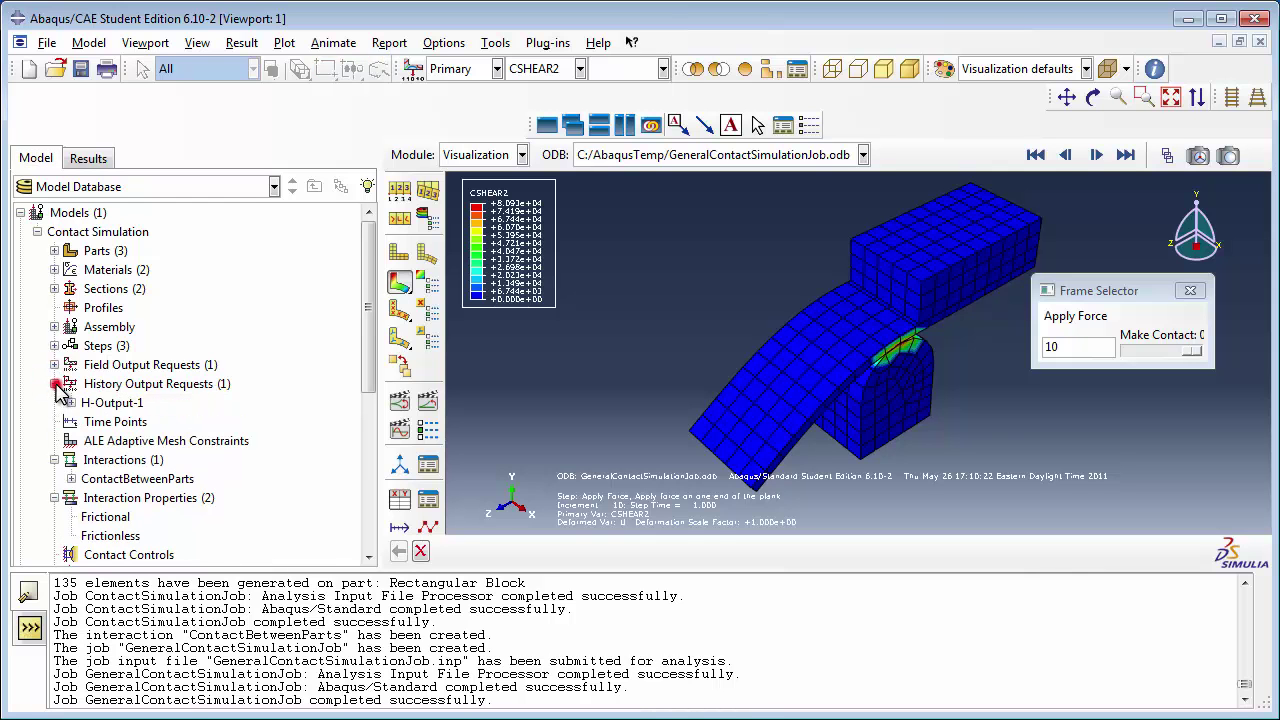
pyautogui.click(117, 403)
pyautogui.doubleClick(117, 403)
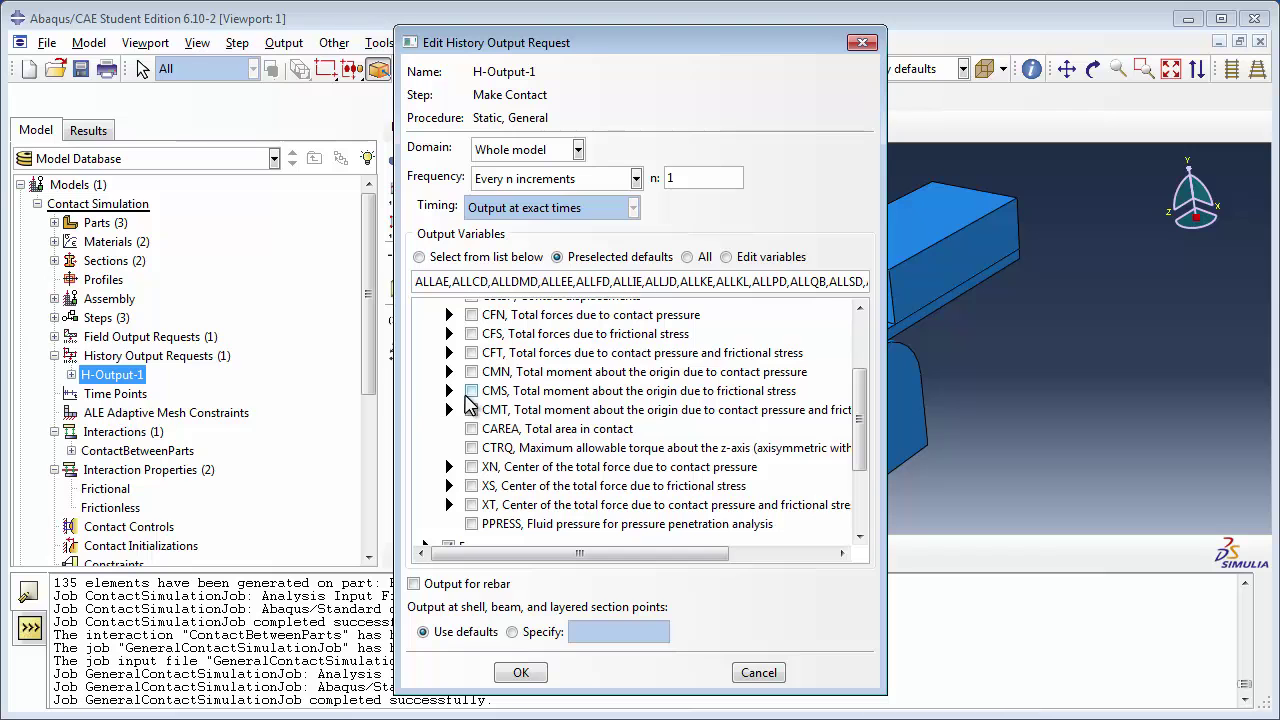
# Browse the Contact variable group in H-Output-1, toggling its selection.
pyautogui.scroll(3, 468, 392)
pyautogui.click(427, 359)
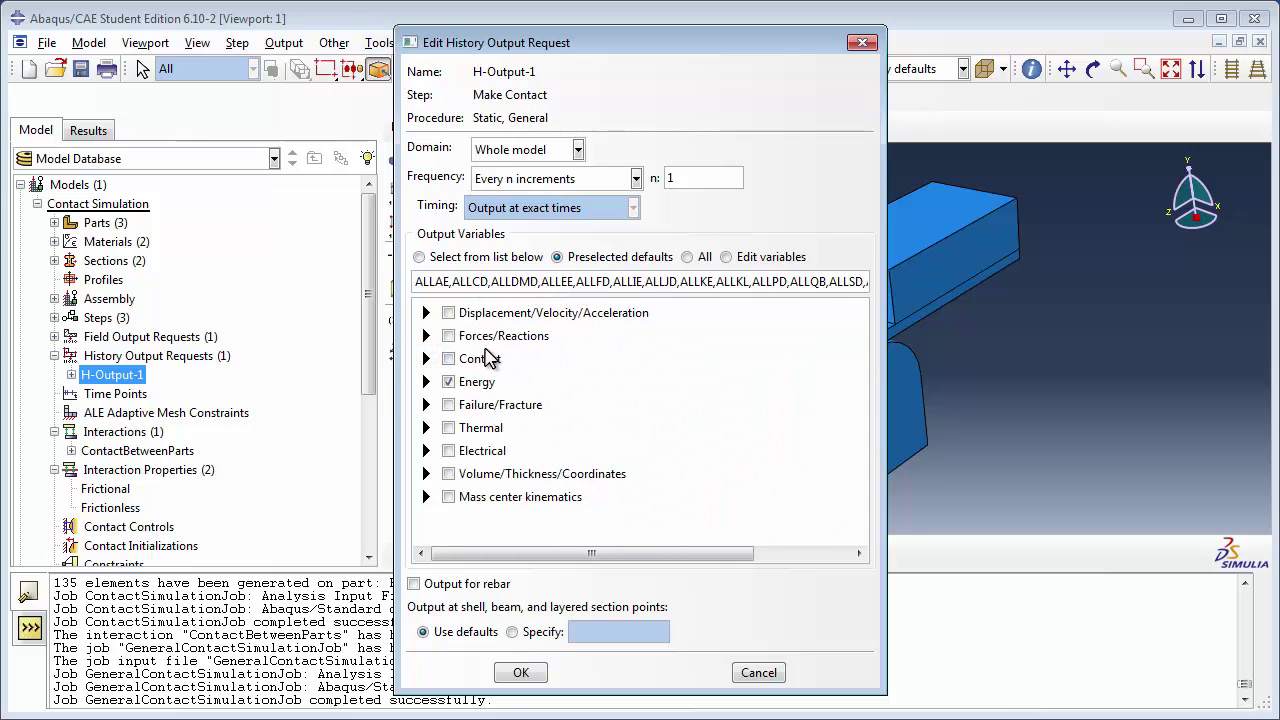
pyautogui.click(474, 362)
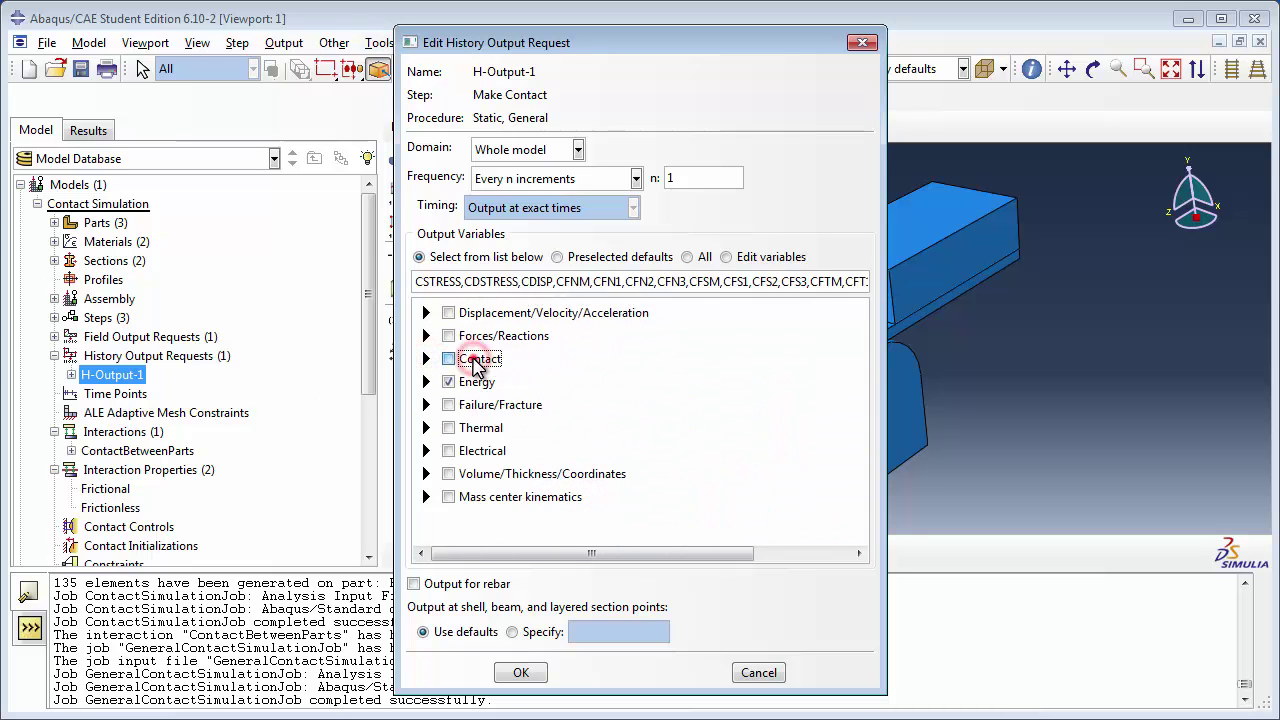